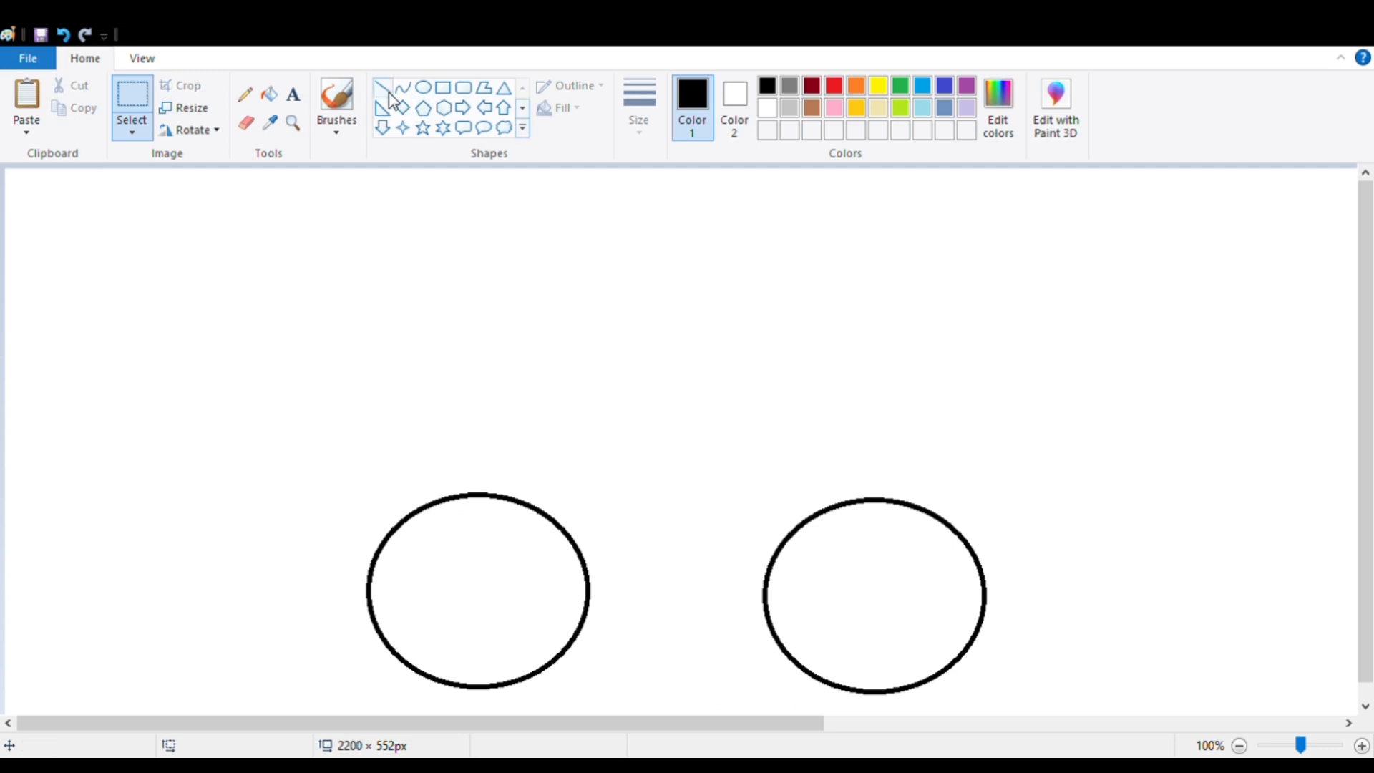
# Delete the lower halves of both circles with a selection of about 678 × 102 px, leaving two wheel arches
pyautogui.click(382, 87)
pyautogui.click(133, 107)
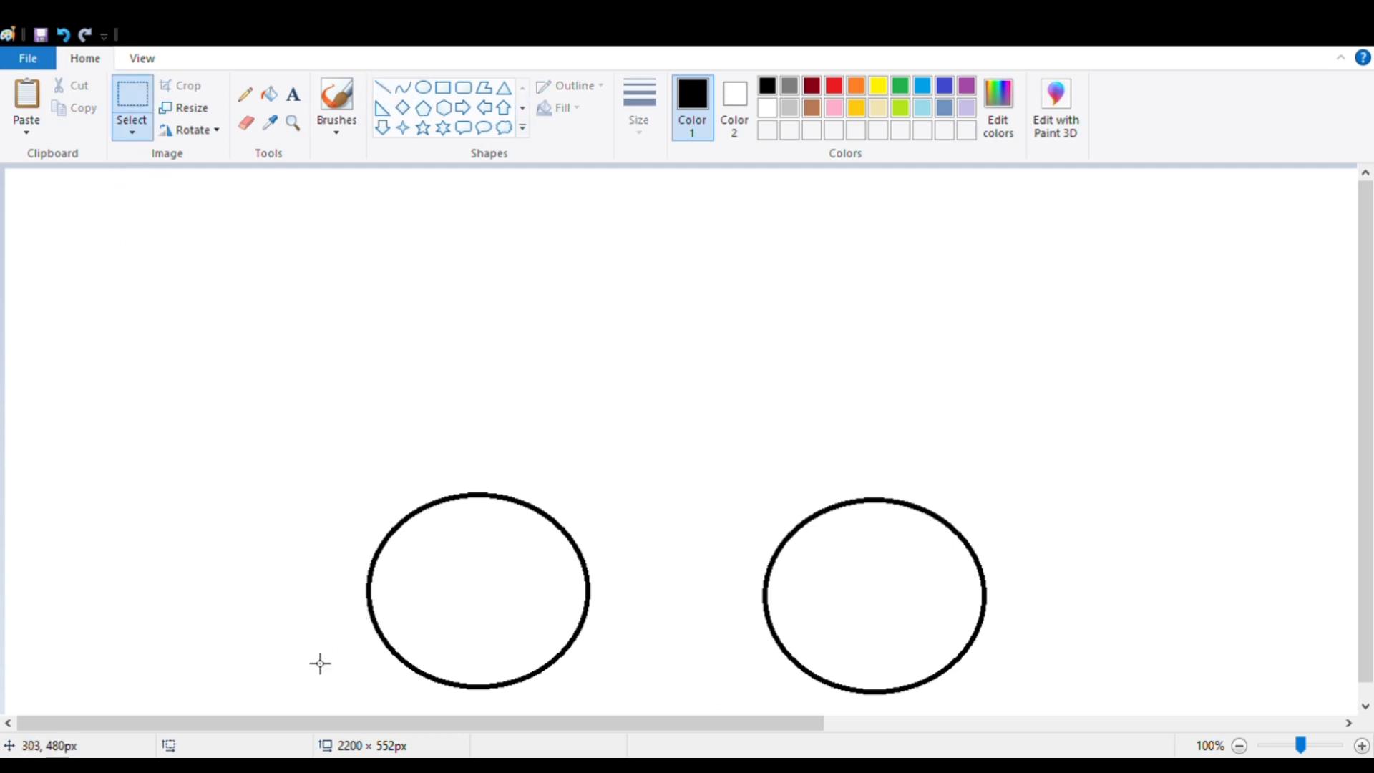
pyautogui.moveTo(349, 606); pyautogui.dragTo(1037, 715)
pyautogui.click(951, 651)
pyautogui.moveTo(327, 603); pyautogui.dragTo(1008, 707)
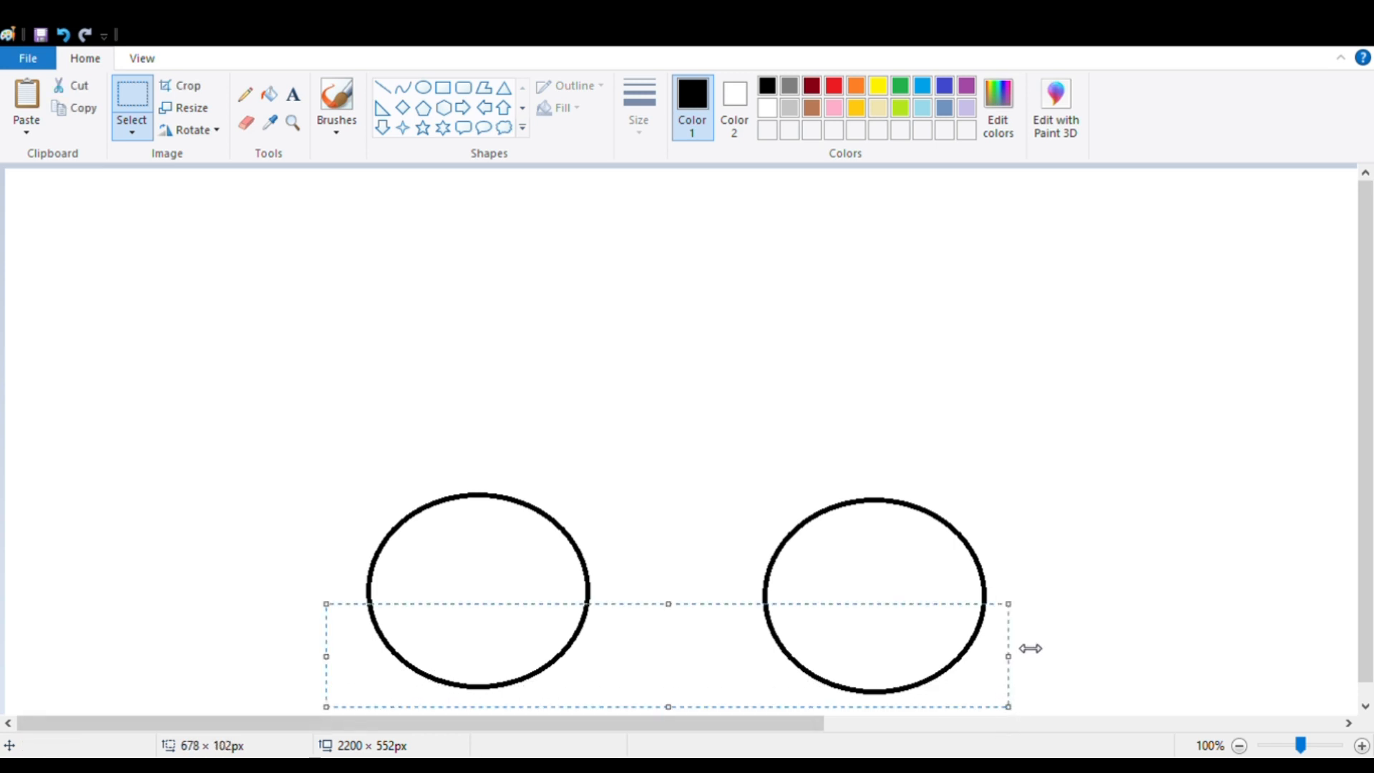
pyautogui.press('Delete')
# Draw the car's straight base line between the two arches and extend it outward from both outer arch ends by about 95 px
pyautogui.click(383, 87)
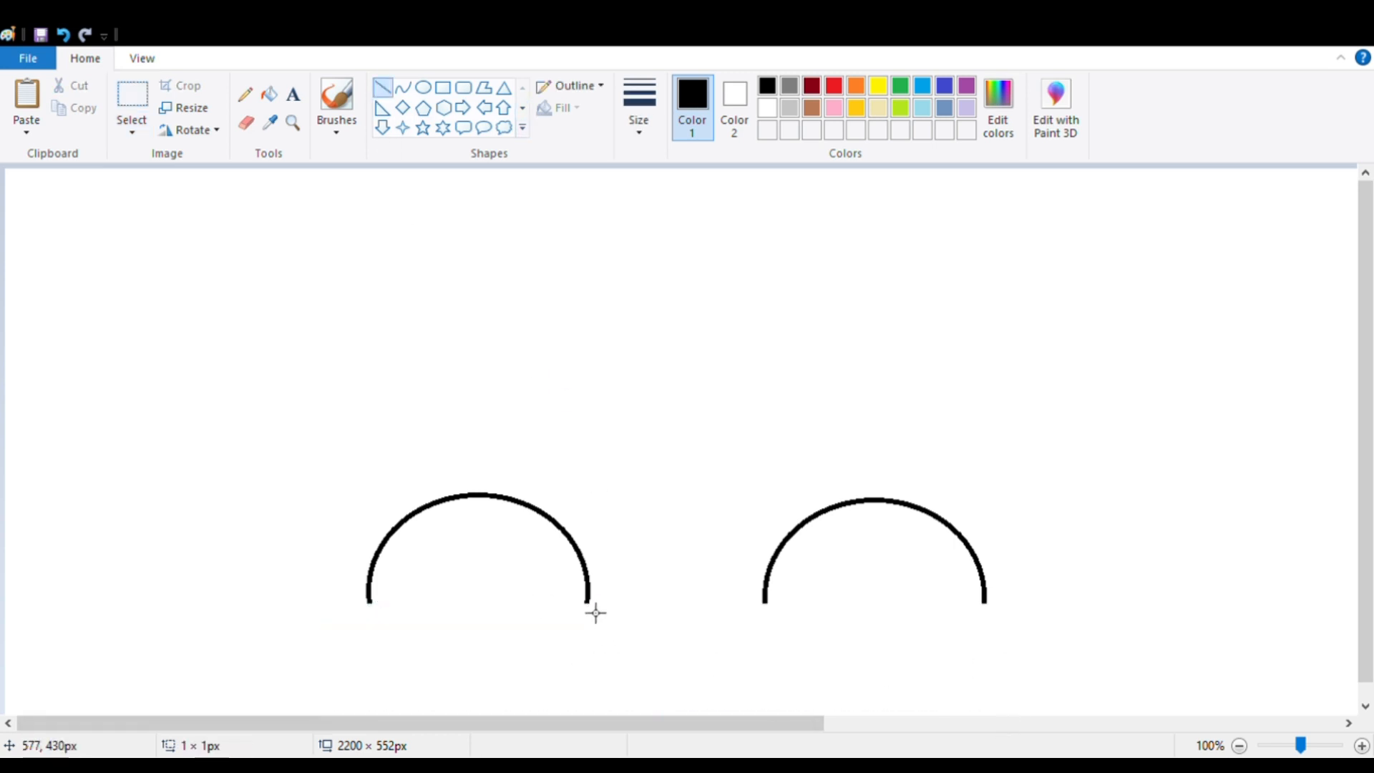
pyautogui.moveTo(587, 604); pyautogui.dragTo(764, 603)
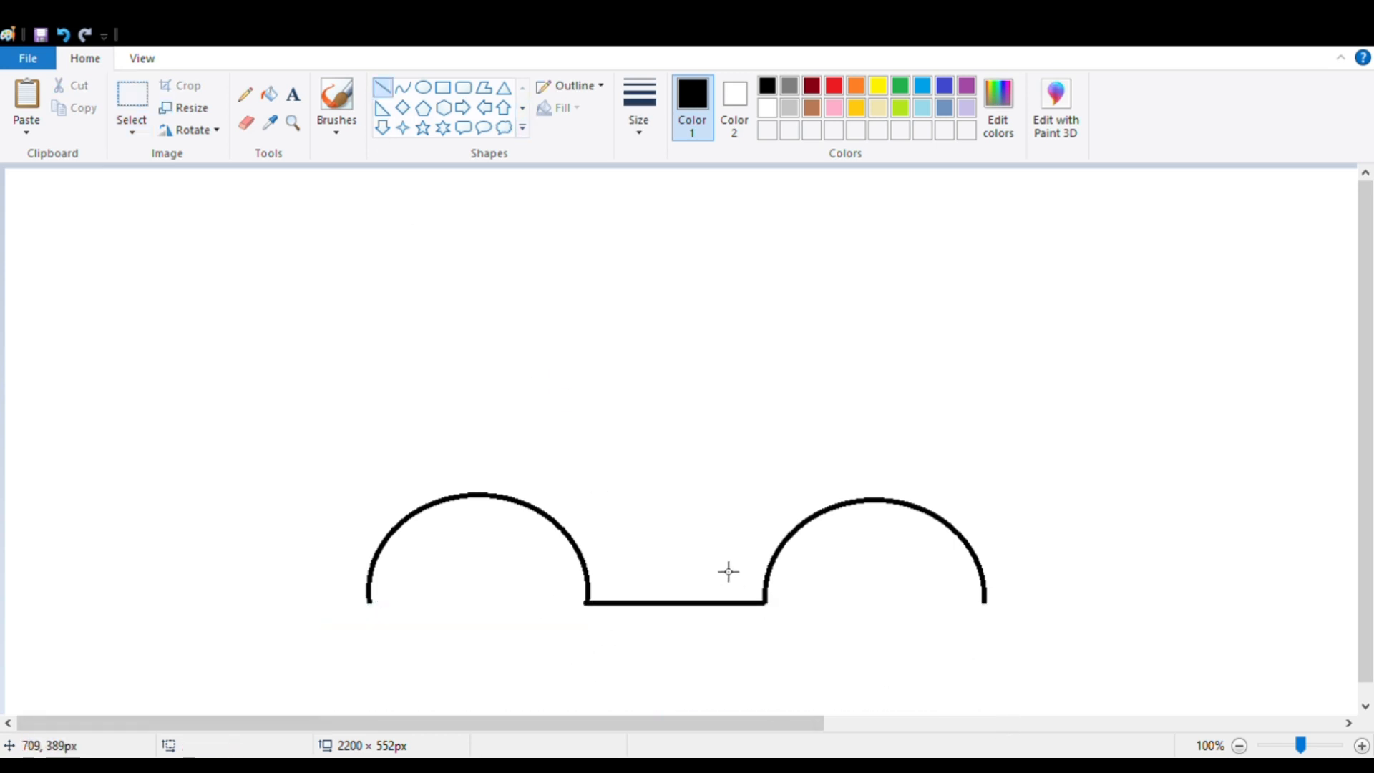
pyautogui.moveTo(986, 602)
pyautogui.mouseDown()
pyautogui.moveTo(1092, 613)
pyautogui.moveTo(1082, 605)
pyautogui.mouseUp()
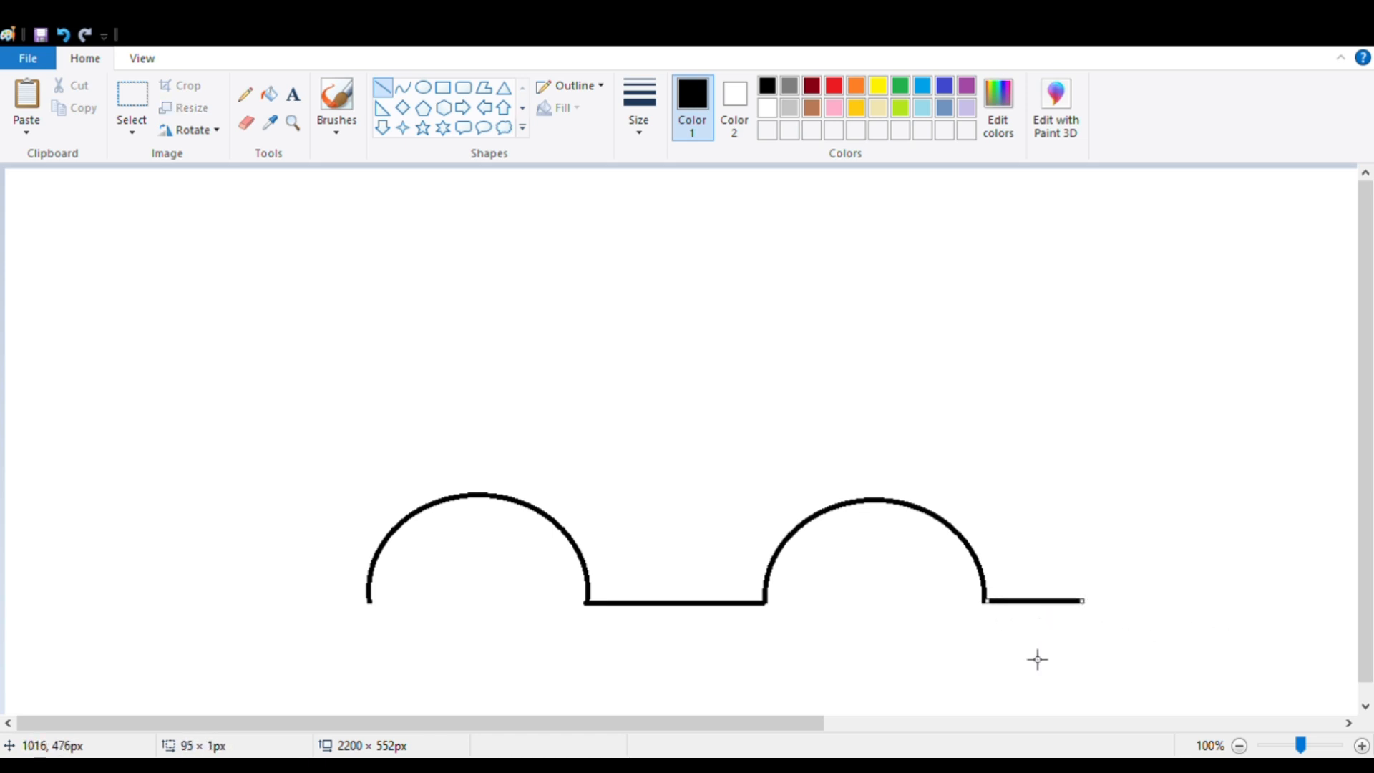
pyautogui.click(1037, 659)
pyautogui.moveTo(379, 611); pyautogui.dragTo(273, 611)
pyautogui.click(362, 677)
# Draw a short vertical line upward at each outer end of the base line for the bumpers
pyautogui.click(232, 624)
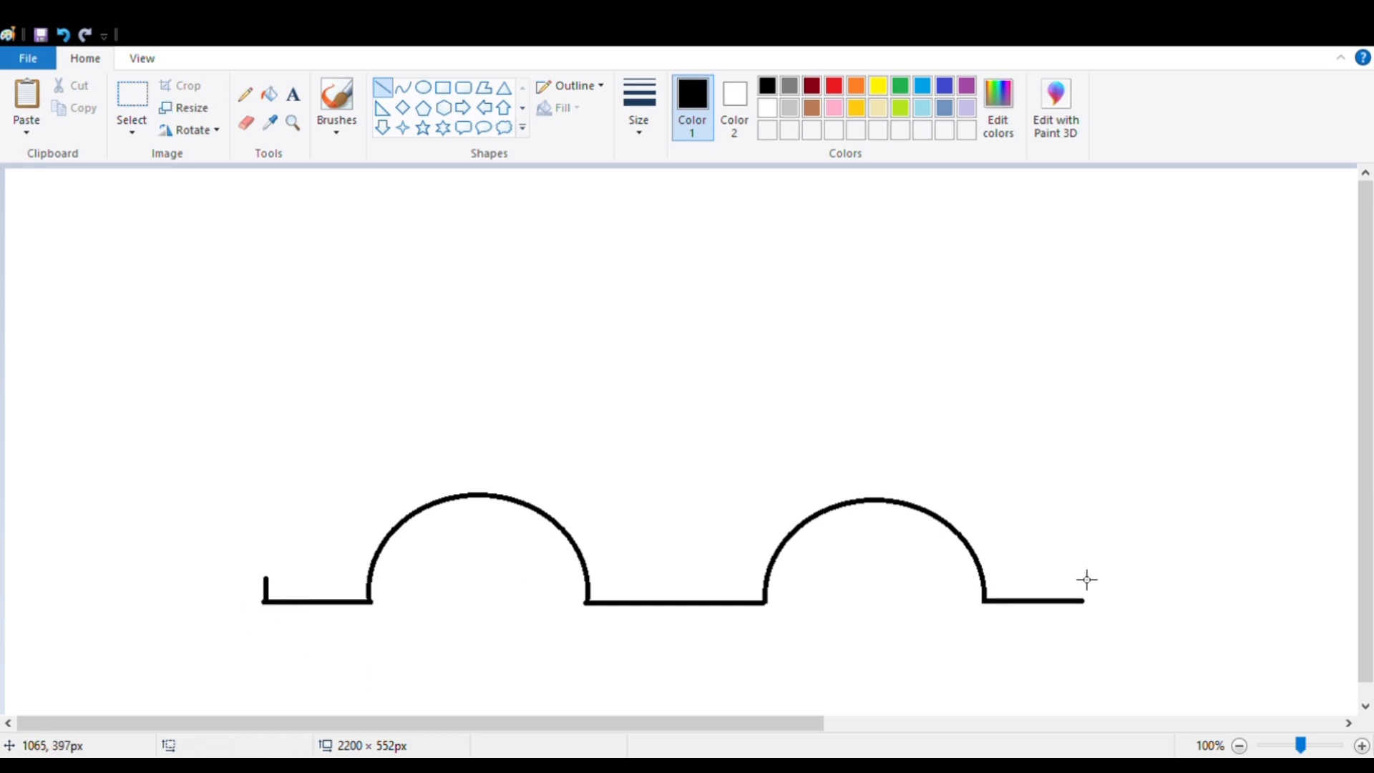
pyautogui.moveTo(1084, 572); pyautogui.dragTo(1084, 601)
pyautogui.click(1118, 614)
pyautogui.click(250, 125)
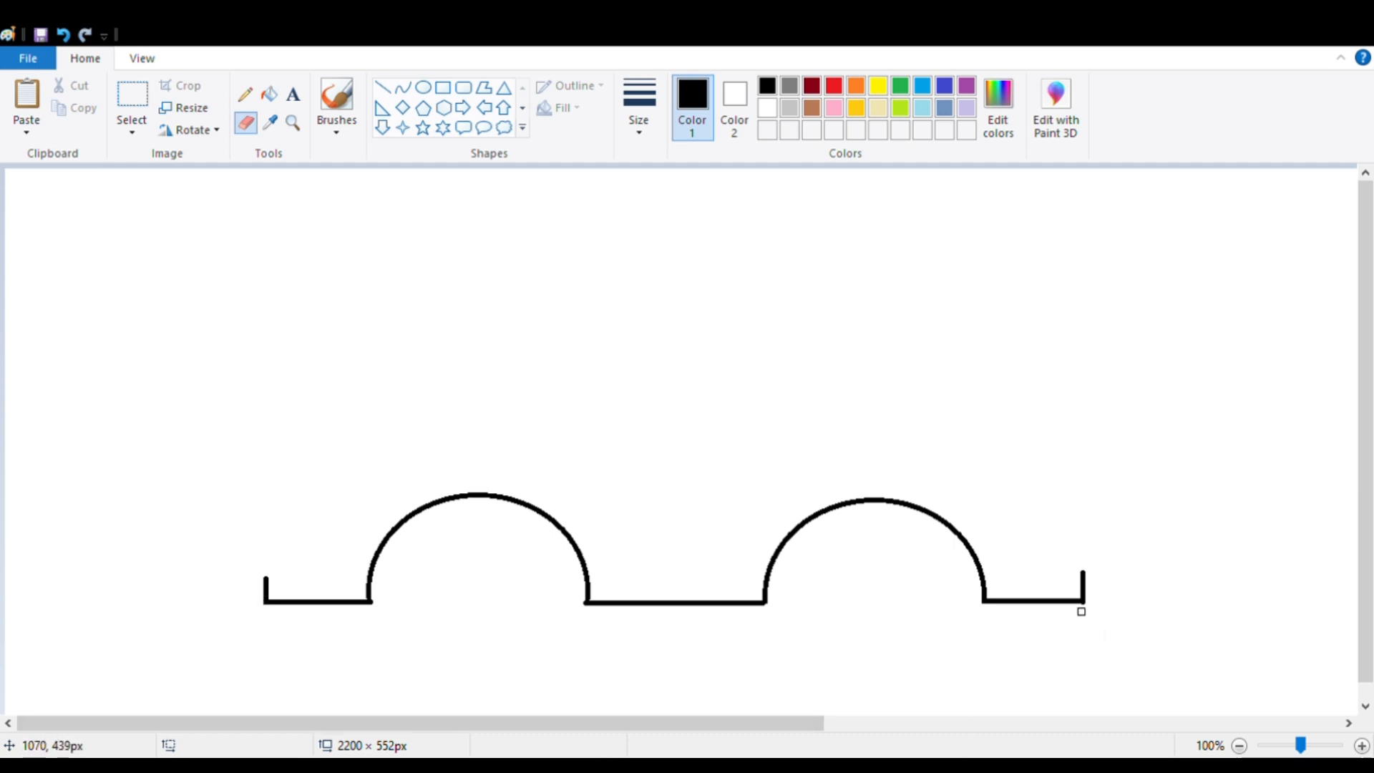
# Close the front and rear bumpers with slightly arched curves running from the short vertical ends to the wheel arches
pyautogui.click(403, 87)
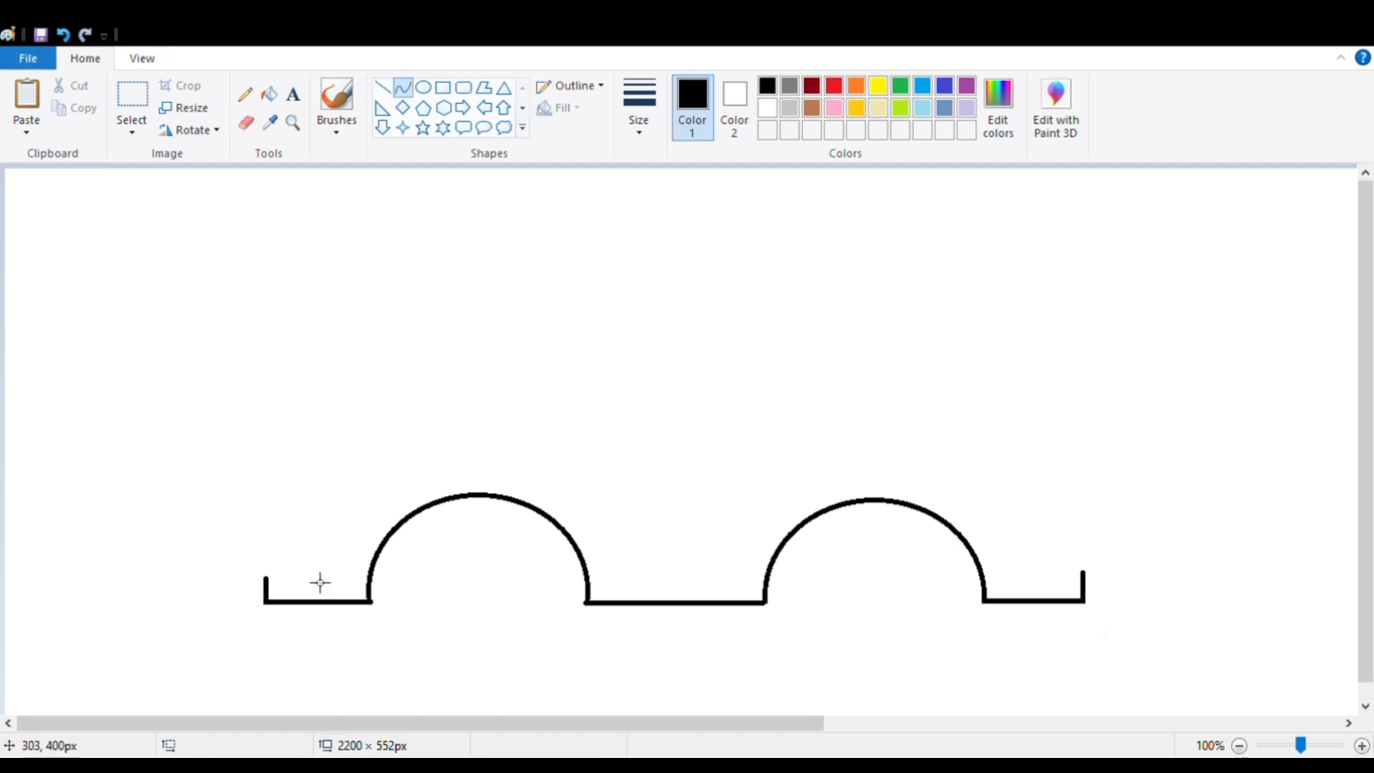
pyautogui.moveTo(266, 578)
pyautogui.mouseDown()
pyautogui.moveTo(368, 595)
pyautogui.moveTo(369, 580)
pyautogui.moveTo(377, 597)
pyautogui.moveTo(310, 586)
pyautogui.moveTo(337, 546)
pyautogui.mouseUp()
pyautogui.hotkey('ctrl', 'z')
pyautogui.moveTo(266, 578); pyautogui.dragTo(337, 586)
pyautogui.click(365, 581)
pyautogui.moveTo(1080, 571)
pyautogui.mouseDown()
pyautogui.moveTo(981, 577)
pyautogui.moveTo(1082, 577)
pyautogui.moveTo(1021, 570)
pyautogui.mouseUp()
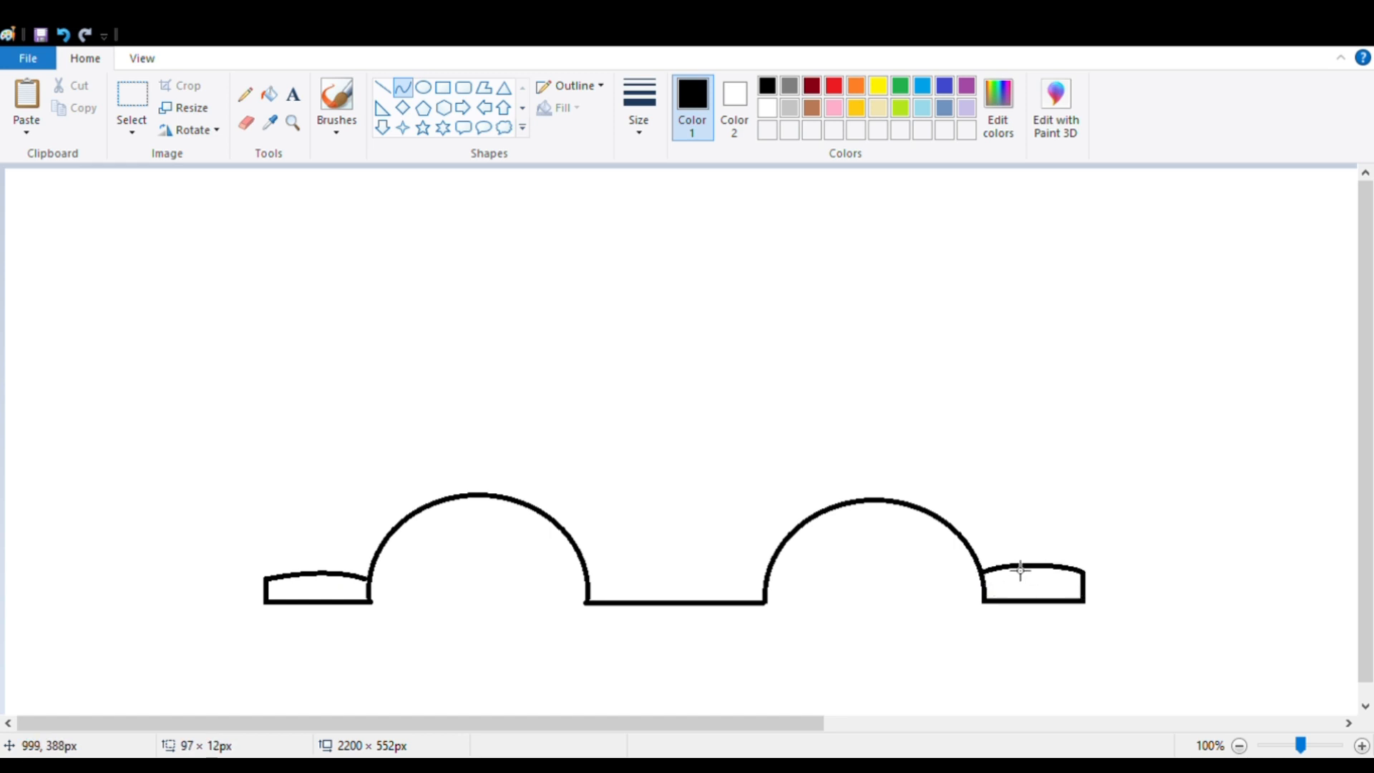
pyautogui.click(1021, 570)
# Draw the car body's front, sloping hood, windshield and roof with straight lines, and trim the roof line's rear end
pyautogui.click(382, 87)
pyautogui.moveTo(290, 573)
pyautogui.mouseDown()
pyautogui.moveTo(290, 514)
pyautogui.moveTo(496, 396)
pyautogui.moveTo(595, 267)
pyautogui.moveTo(598, 227)
pyautogui.moveTo(1030, 264)
pyautogui.moveTo(1089, 484)
pyautogui.moveTo(1088, 565)
pyautogui.moveTo(1090, 542)
pyautogui.mouseUp()
pyautogui.click(599, 453)
pyautogui.click(643, 271)
pyautogui.hotkey('ctrl', 'z')
pyautogui.click(245, 122)
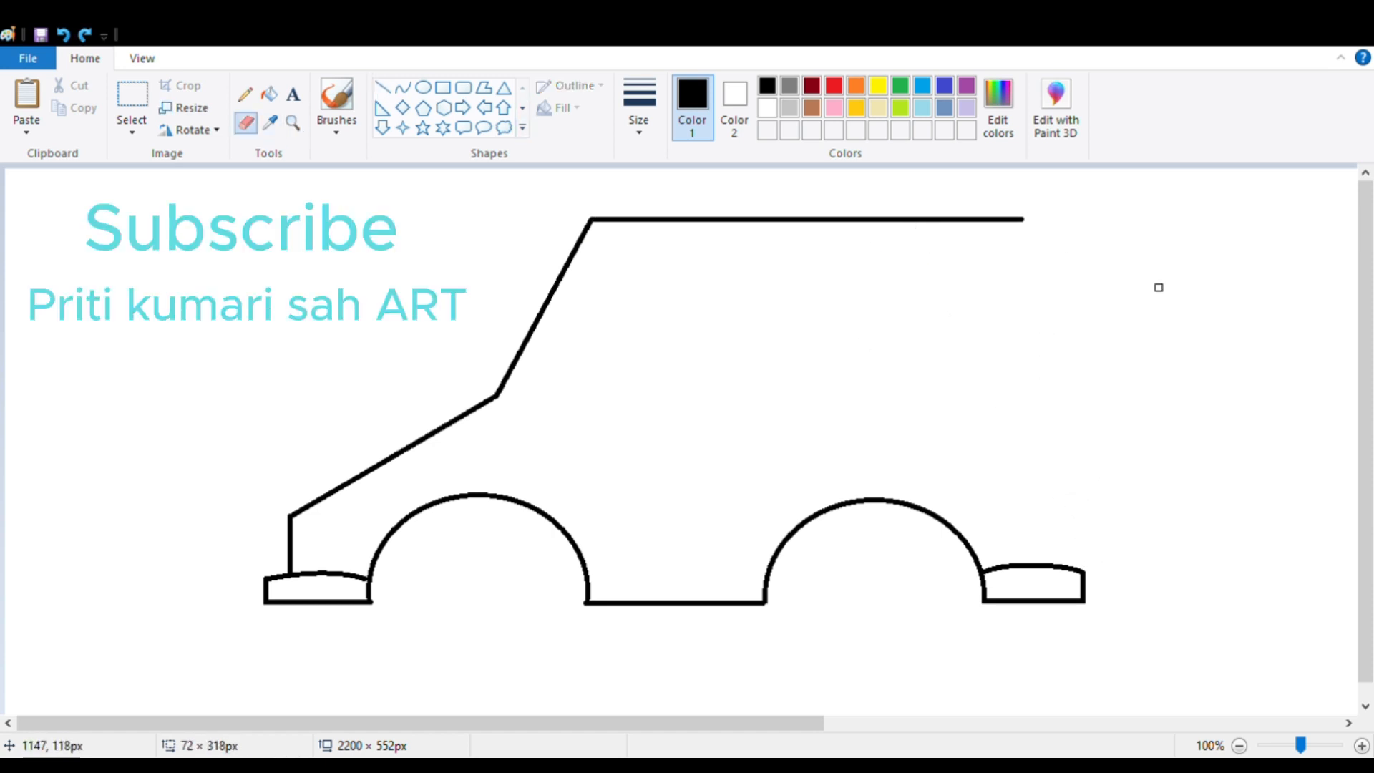
pyautogui.click(383, 87)
pyautogui.moveTo(1016, 220)
pyautogui.mouseDown()
pyautogui.moveTo(1093, 538)
pyautogui.moveTo(1095, 513)
pyautogui.moveTo(1104, 568)
pyautogui.moveTo(1087, 569)
pyautogui.mouseUp()
pyautogui.click(423, 86)
pyautogui.click(403, 87)
pyautogui.click(1163, 593)
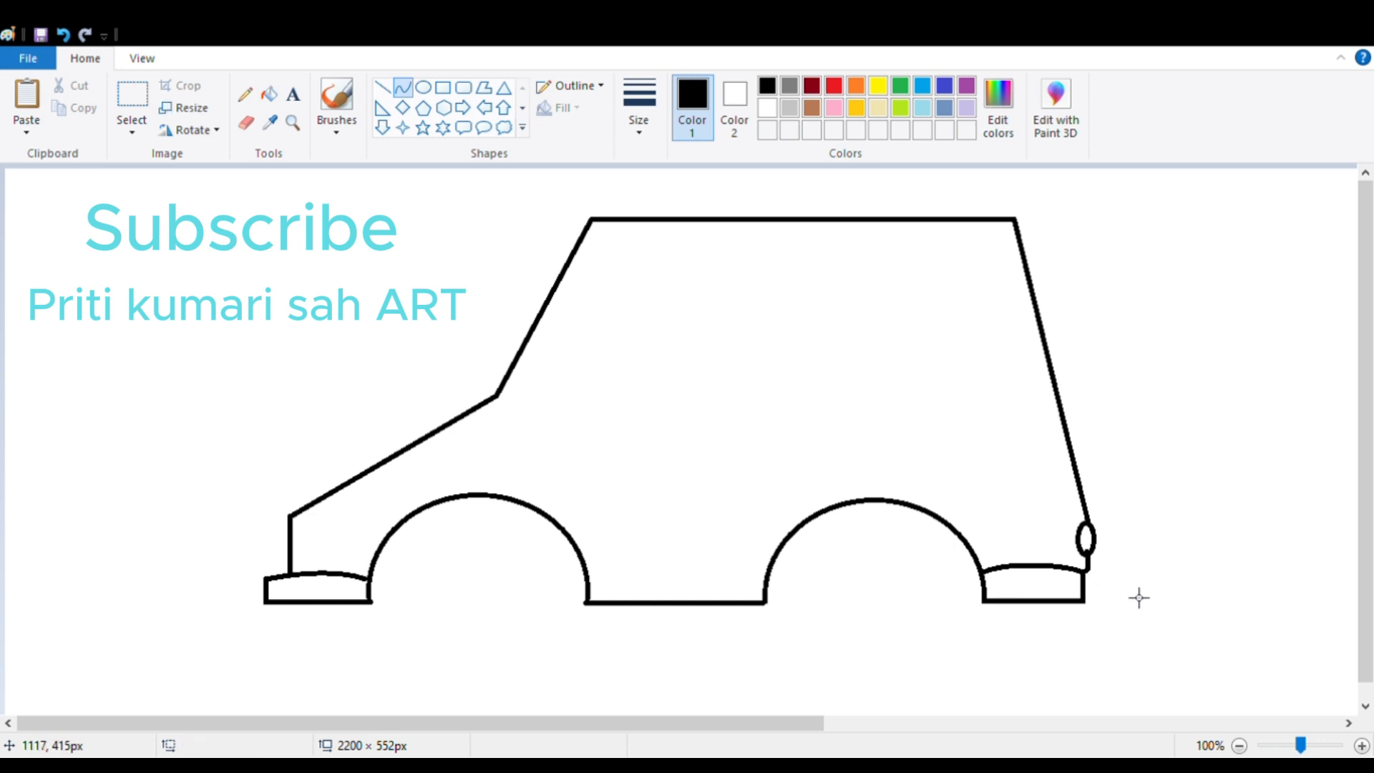
pyautogui.hotkey('ctrl', 'z')
pyautogui.hotkey('ctrl', 'z')
pyautogui.hotkey('ctrl', 'z')
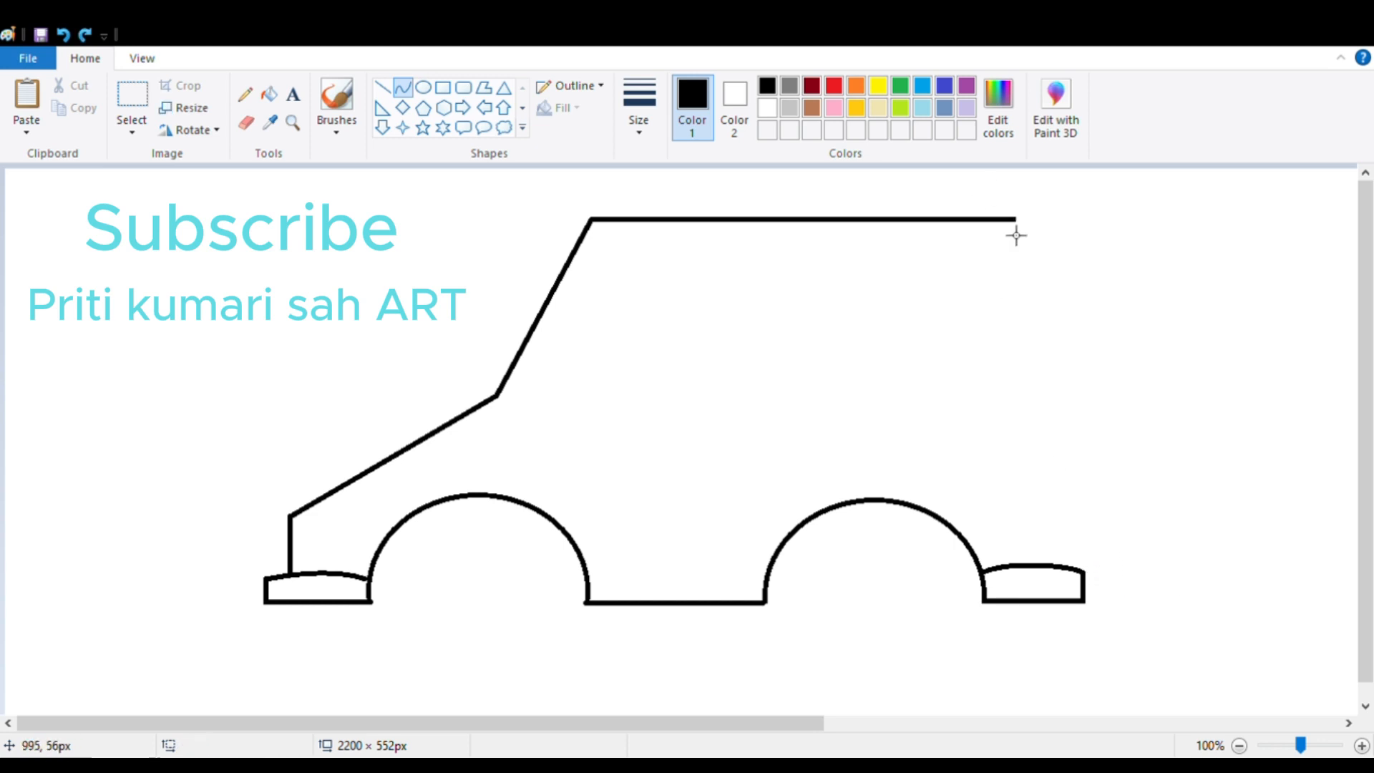
pyautogui.click(382, 86)
pyautogui.moveTo(1015, 221); pyautogui.dragTo(1081, 570)
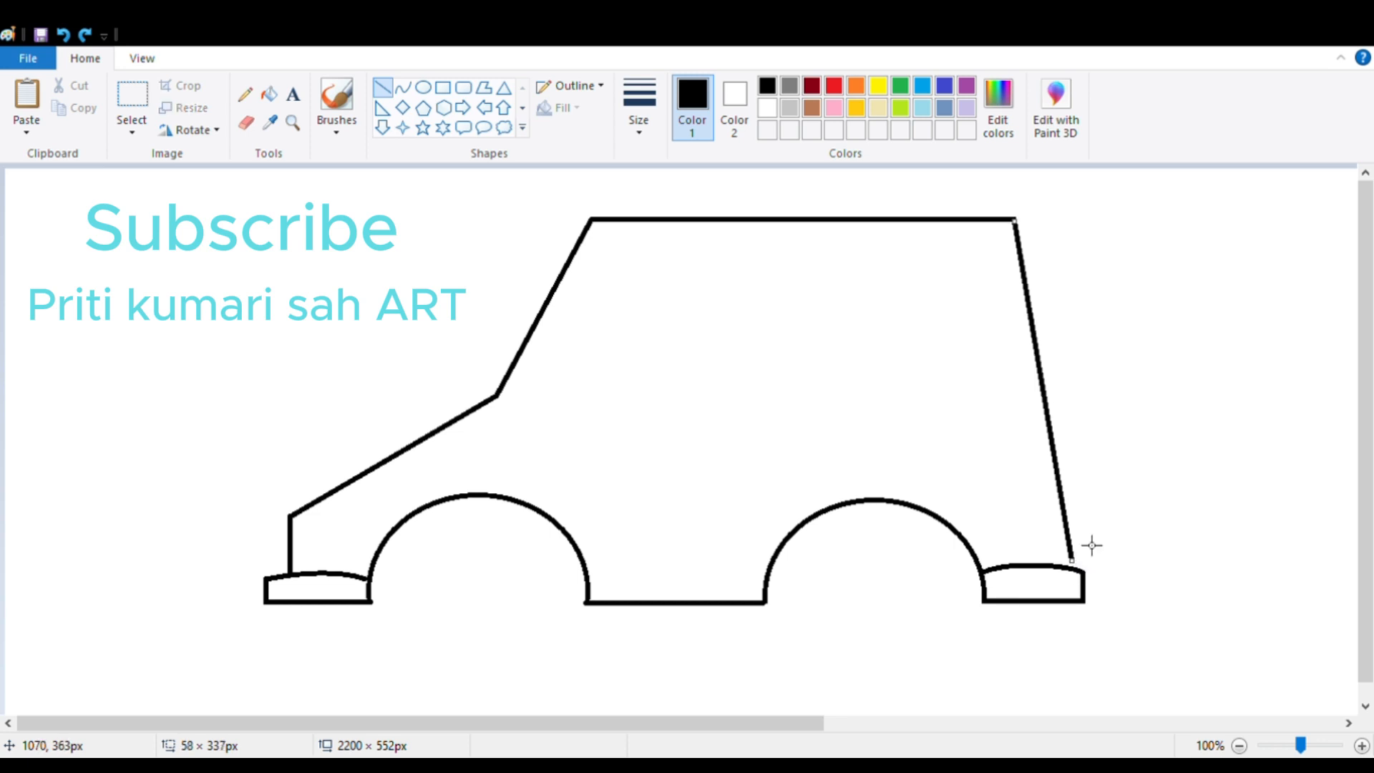
pyautogui.click(1113, 454)
pyautogui.hotkey('ctrl', 'z')
# Shorten the roof's rear end and draw the slanted back of the car down to a small oval tail light above the bumper
pyautogui.click(245, 122)
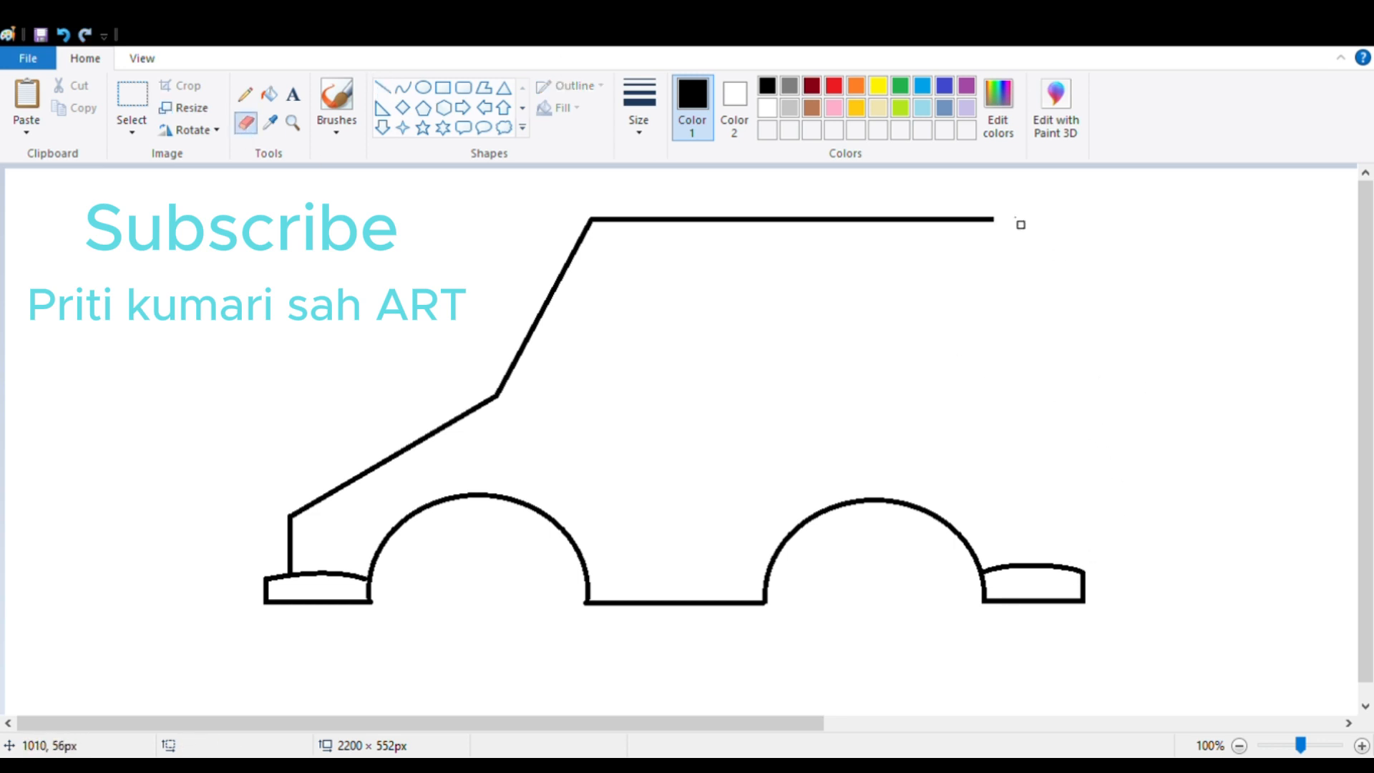
pyautogui.click(382, 88)
pyautogui.moveTo(995, 219)
pyautogui.mouseDown()
pyautogui.moveTo(1086, 566)
pyautogui.moveTo(1093, 550)
pyautogui.moveTo(1087, 576)
pyautogui.mouseUp()
pyautogui.click(423, 87)
pyautogui.click(1125, 587)
pyautogui.click(403, 87)
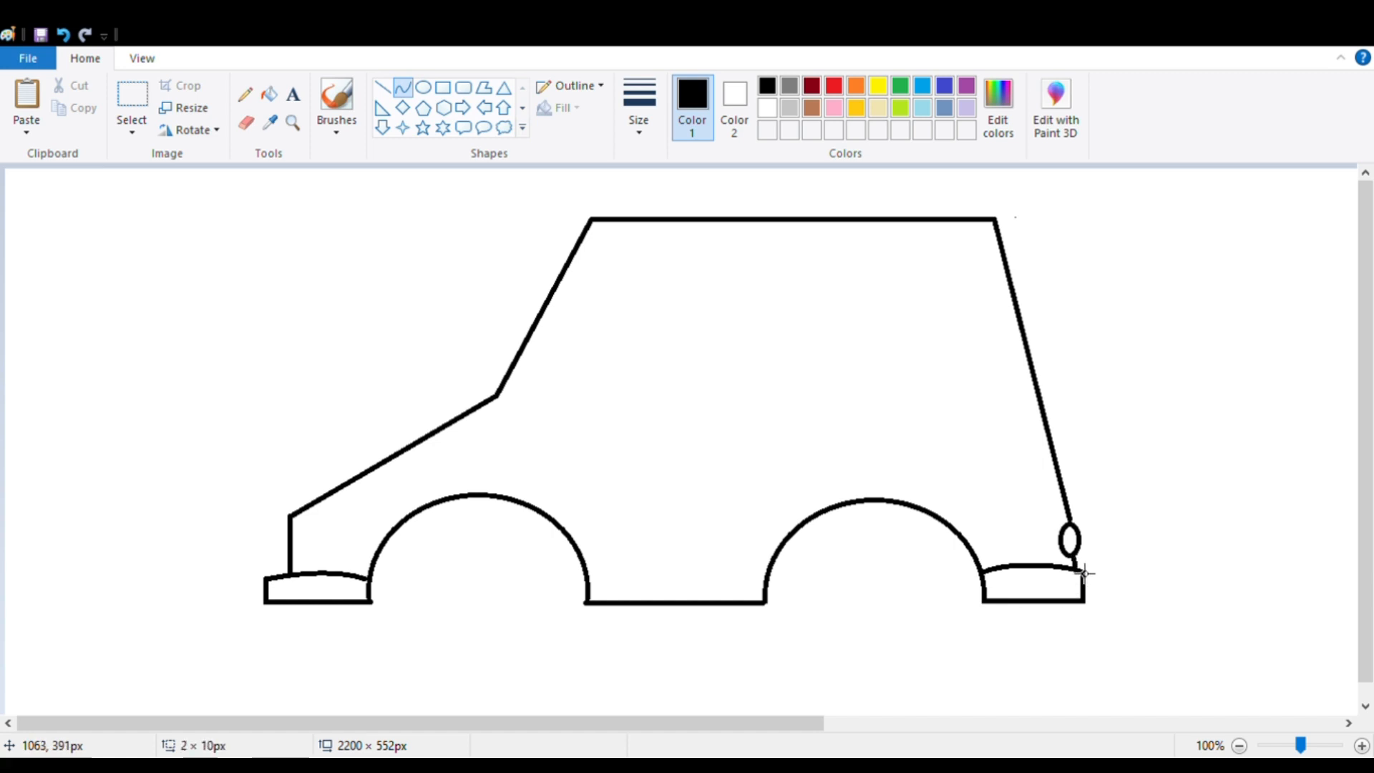
pyautogui.click(1117, 571)
# Draw the front side window with straight bottom and side edges and a slightly curved top edge
pyautogui.click(382, 87)
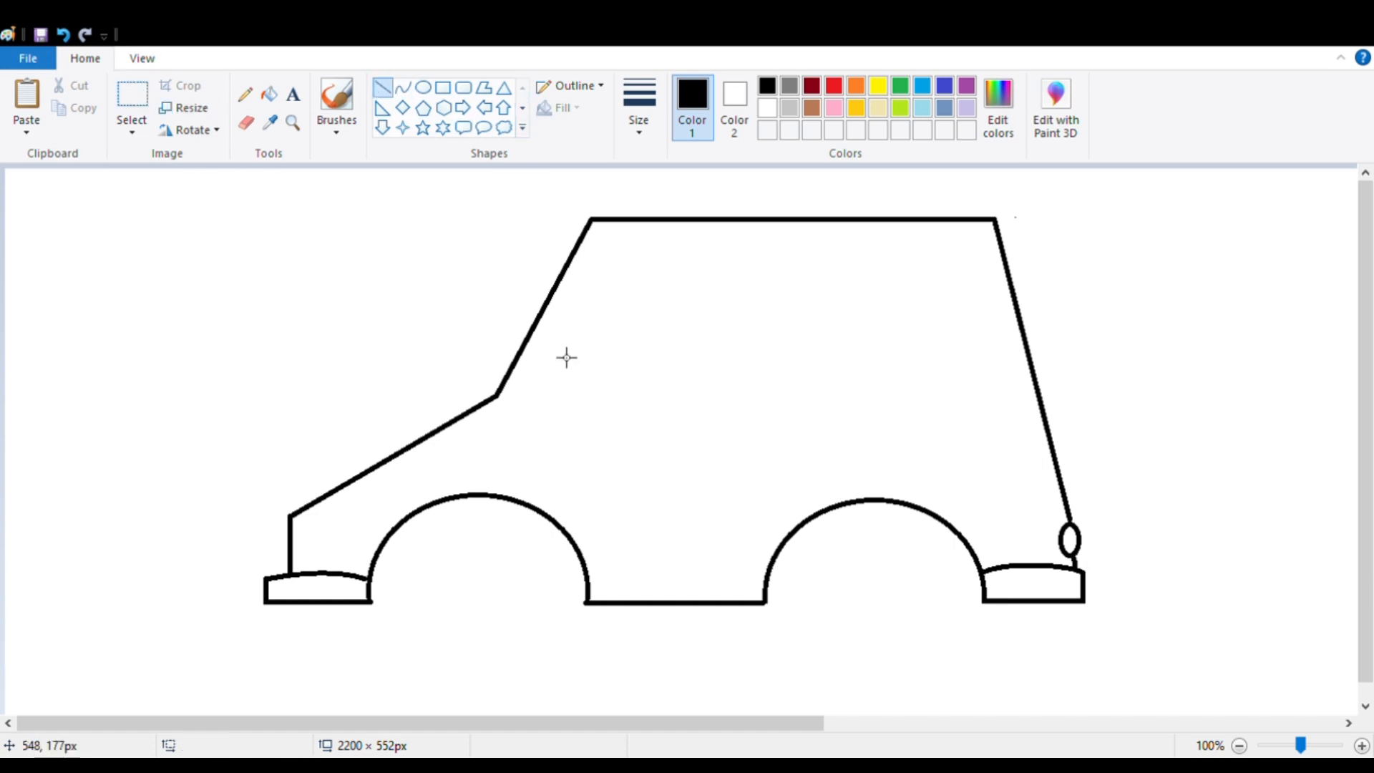
pyautogui.moveTo(551, 392); pyautogui.dragTo(730, 392)
pyautogui.click(656, 444)
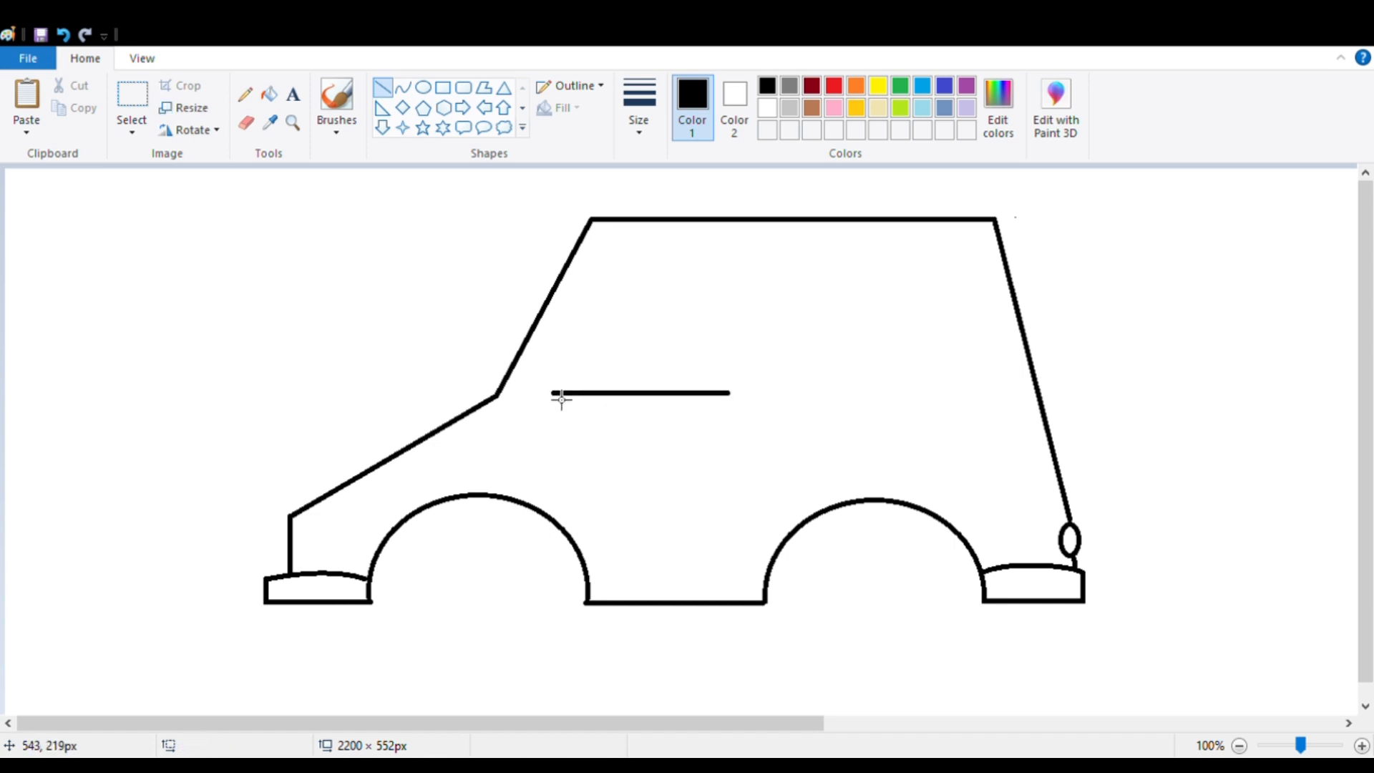
pyautogui.moveTo(561, 399)
pyautogui.mouseDown()
pyautogui.moveTo(624, 268)
pyautogui.moveTo(766, 270)
pyautogui.moveTo(741, 257)
pyautogui.mouseUp()
pyautogui.click(674, 300)
pyautogui.click(402, 87)
pyautogui.moveTo(634, 264)
pyautogui.mouseDown()
pyautogui.moveTo(684, 256)
pyautogui.moveTo(731, 392)
pyautogui.mouseUp()
pyautogui.click(679, 313)
# Draw the rear side window's bottom edge about 215 px long and its slanted edge beside the front window
pyautogui.click(382, 87)
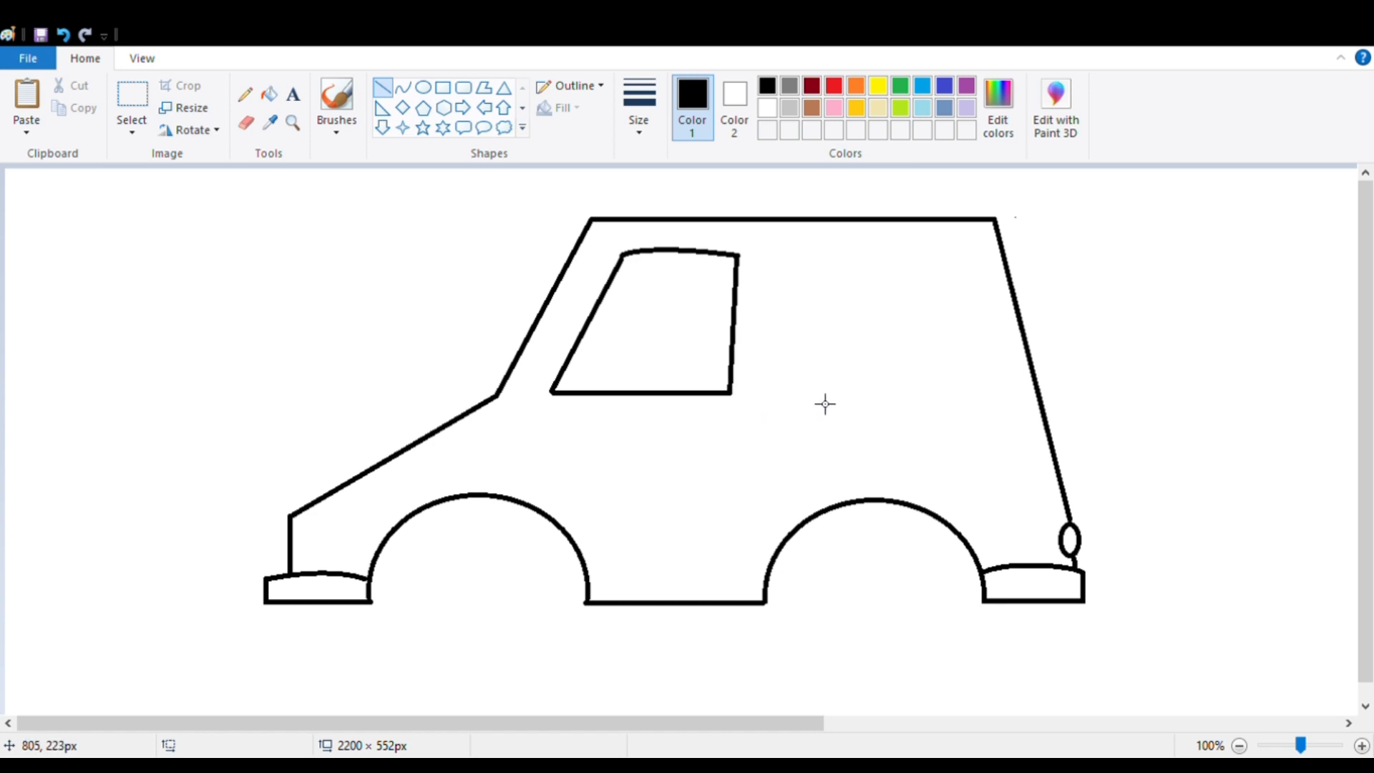
pyautogui.moveTo(813, 393)
pyautogui.mouseDown()
pyautogui.moveTo(1002, 393)
pyautogui.moveTo(891, 402)
pyautogui.moveTo(986, 400)
pyautogui.mouseUp()
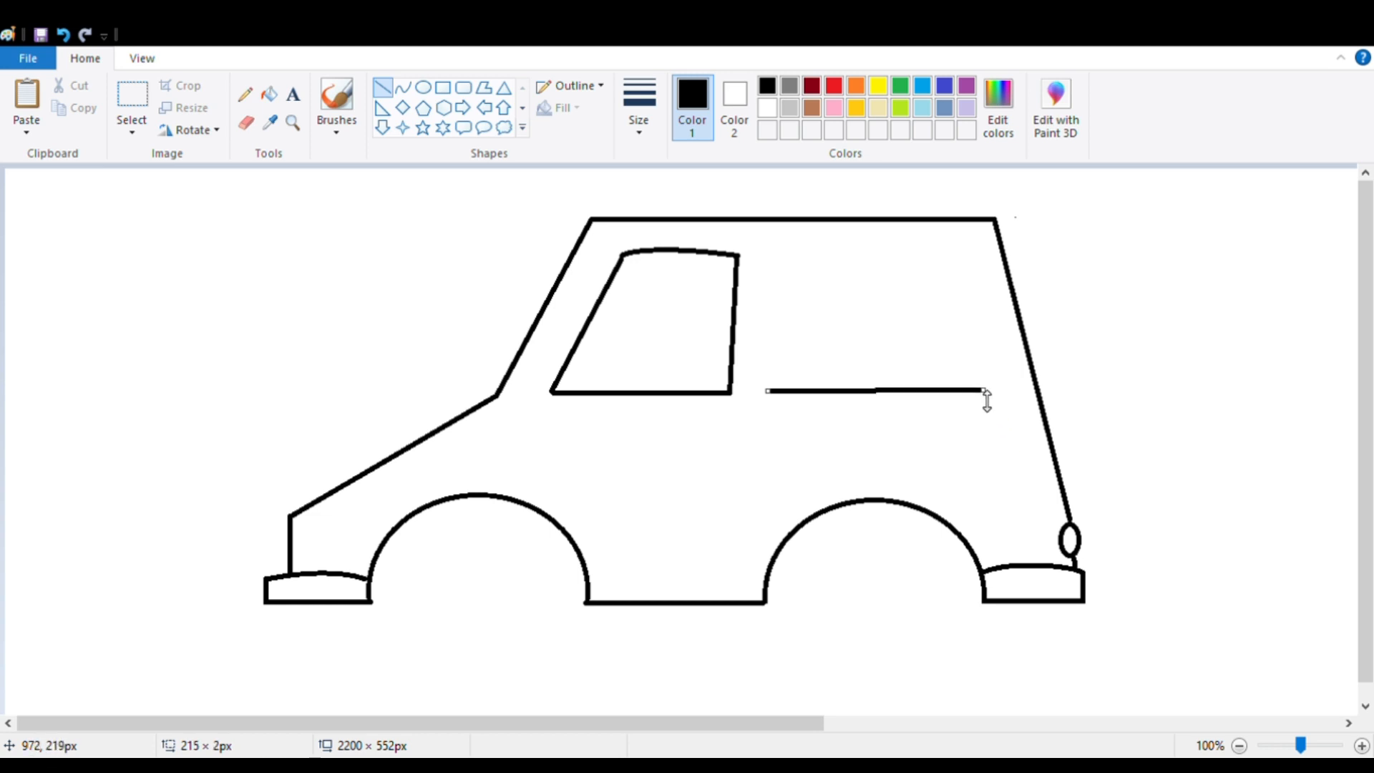
pyautogui.click(943, 427)
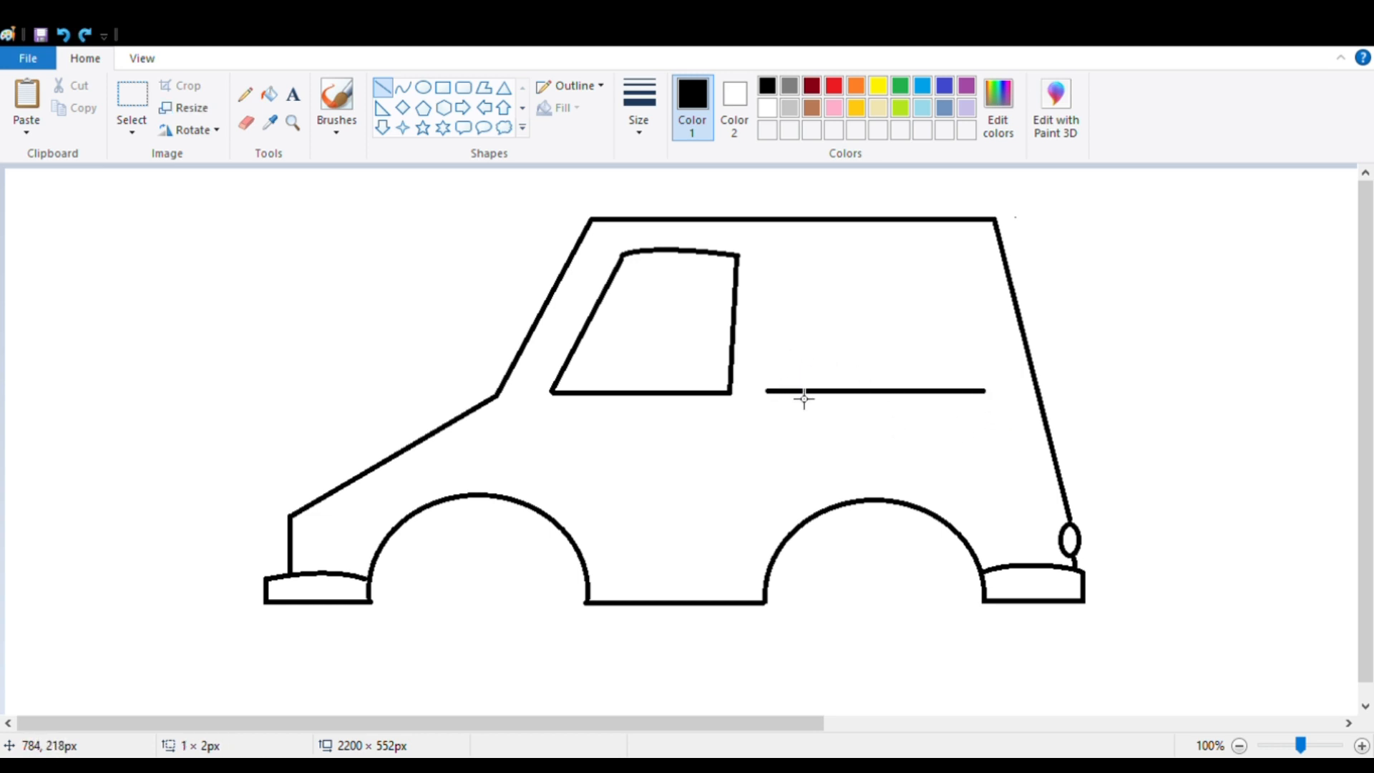
pyautogui.moveTo(775, 400)
pyautogui.mouseDown()
pyautogui.moveTo(793, 358)
pyautogui.moveTo(782, 270)
pyautogui.moveTo(956, 276)
pyautogui.mouseUp()
pyautogui.click(868, 324)
pyautogui.click(403, 87)
pyautogui.click(929, 331)
pyautogui.click(943, 270)
pyautogui.hotkey('ctrl', 'z')
# Complete the rear side window with a straight top edge and a rear edge that curves down to the bottom corner
pyautogui.click(383, 87)
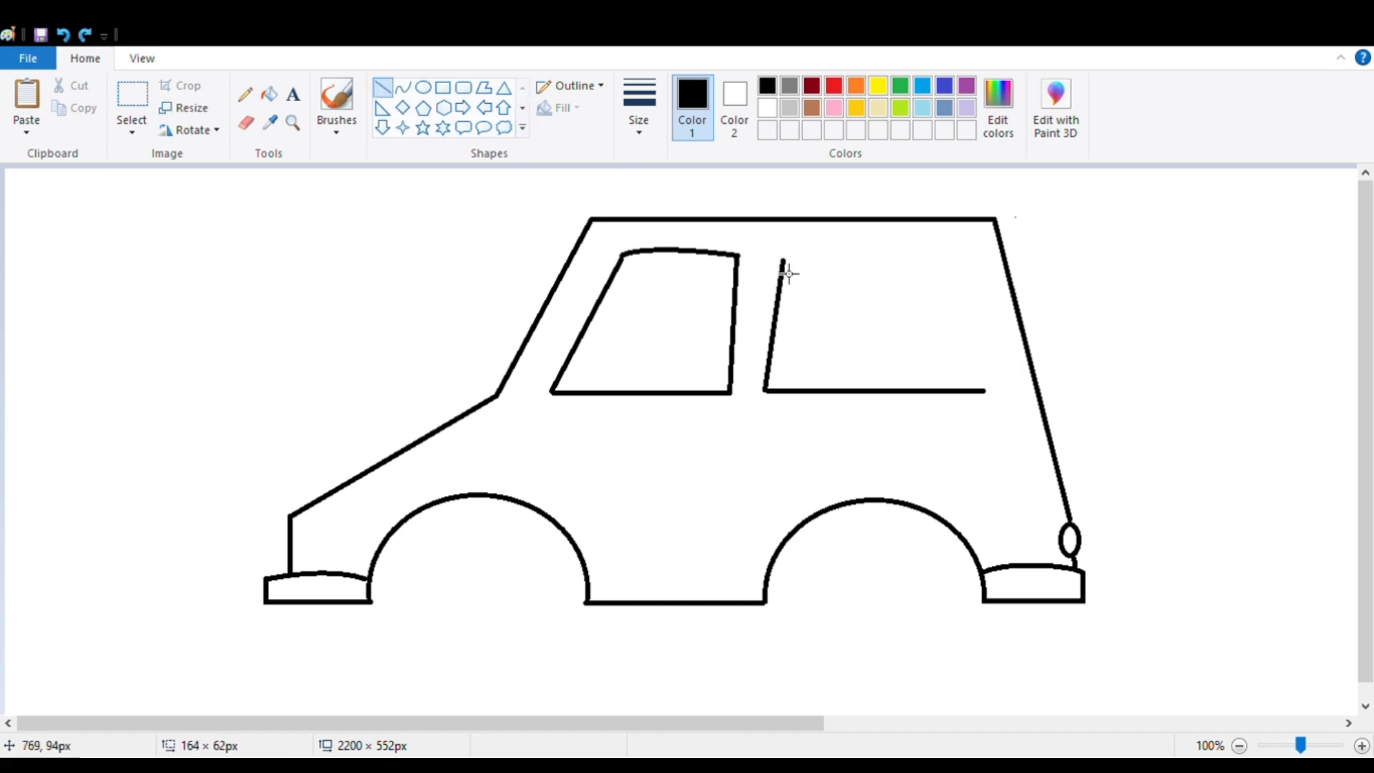
pyautogui.moveTo(788, 273)
pyautogui.mouseDown()
pyautogui.moveTo(956, 286)
pyautogui.moveTo(979, 310)
pyautogui.moveTo(988, 391)
pyautogui.mouseUp()
pyautogui.click(899, 282)
pyautogui.click(403, 88)
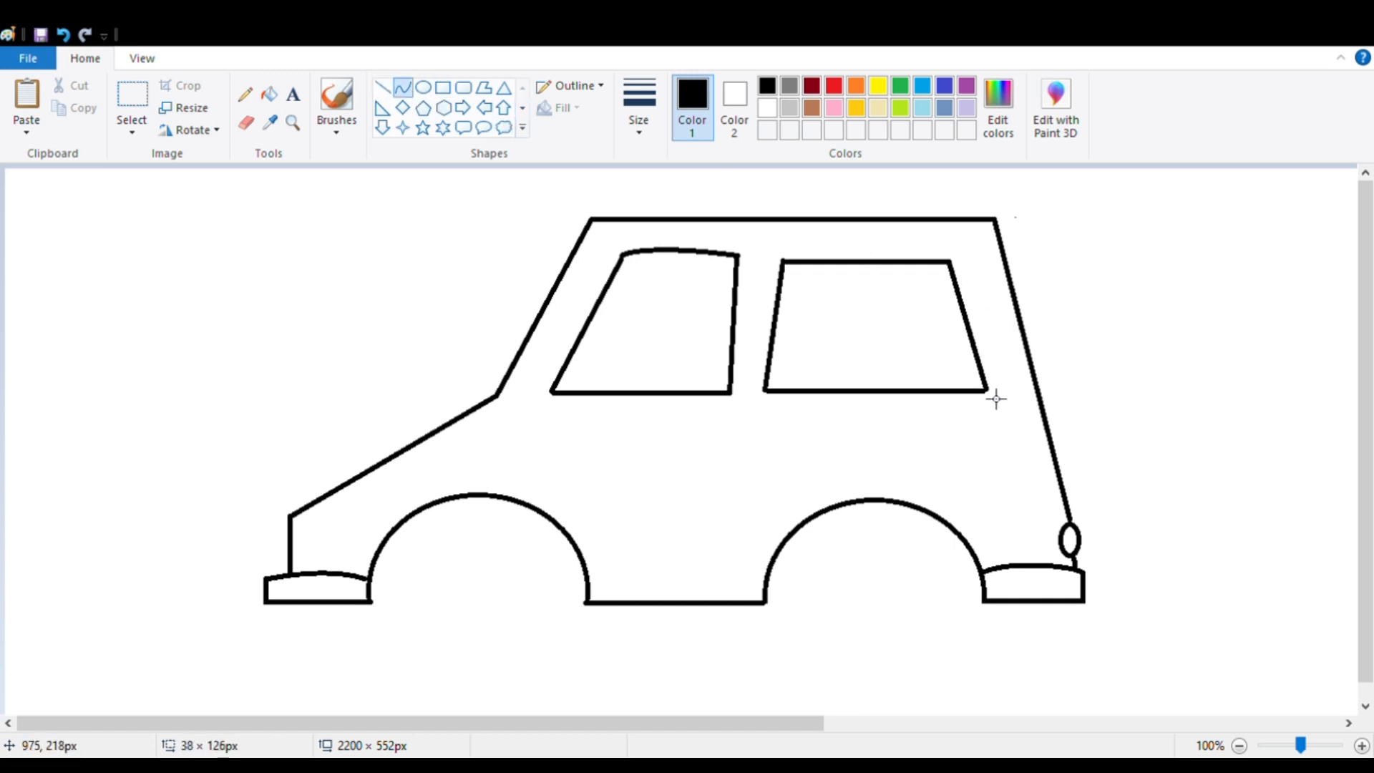
pyautogui.moveTo(977, 308)
pyautogui.mouseDown()
pyautogui.moveTo(959, 282)
pyautogui.moveTo(984, 293)
pyautogui.mouseUp()
pyautogui.click(1011, 433)
pyautogui.hotkey('ctrl', 'z')
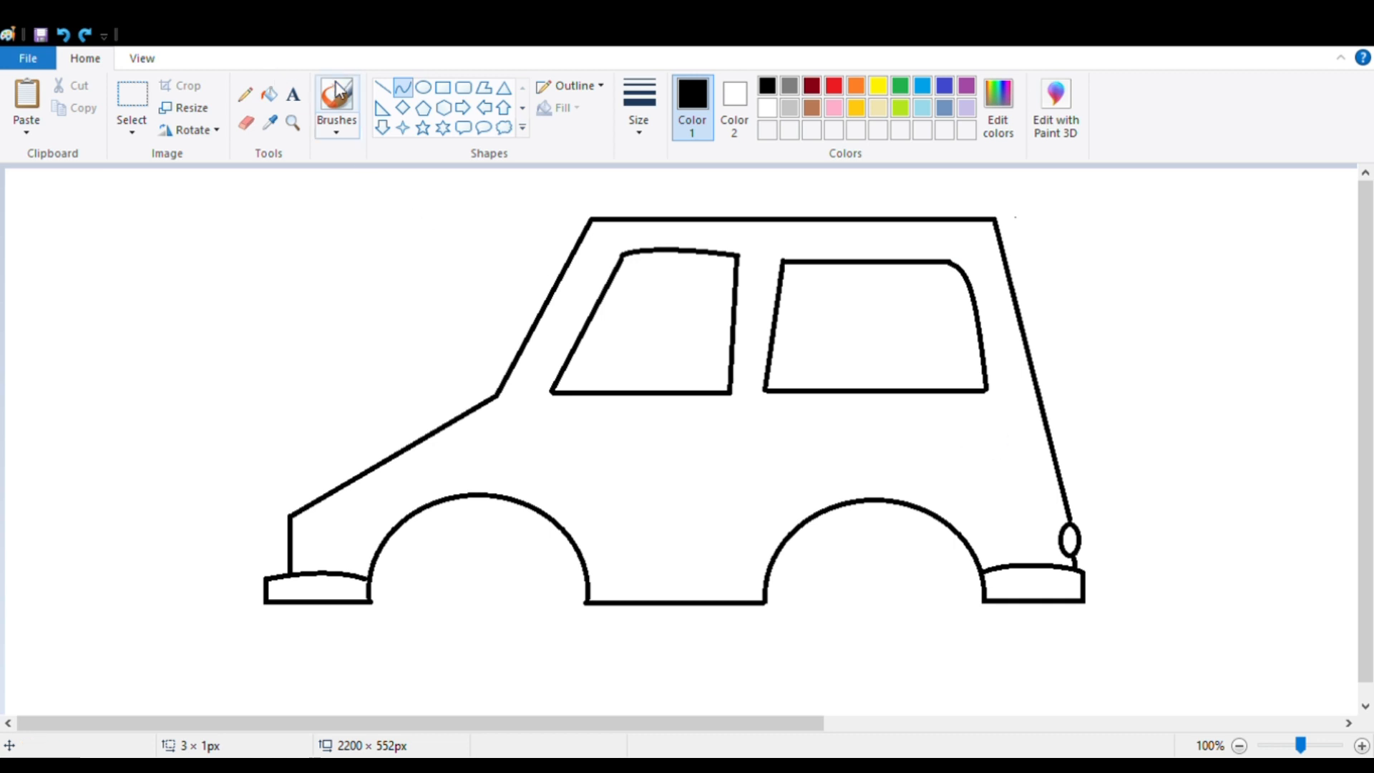
# Draw two short horizontal door handles, one below each side window
pyautogui.click(382, 87)
pyautogui.moveTo(621, 421); pyautogui.dragTo(707, 421)
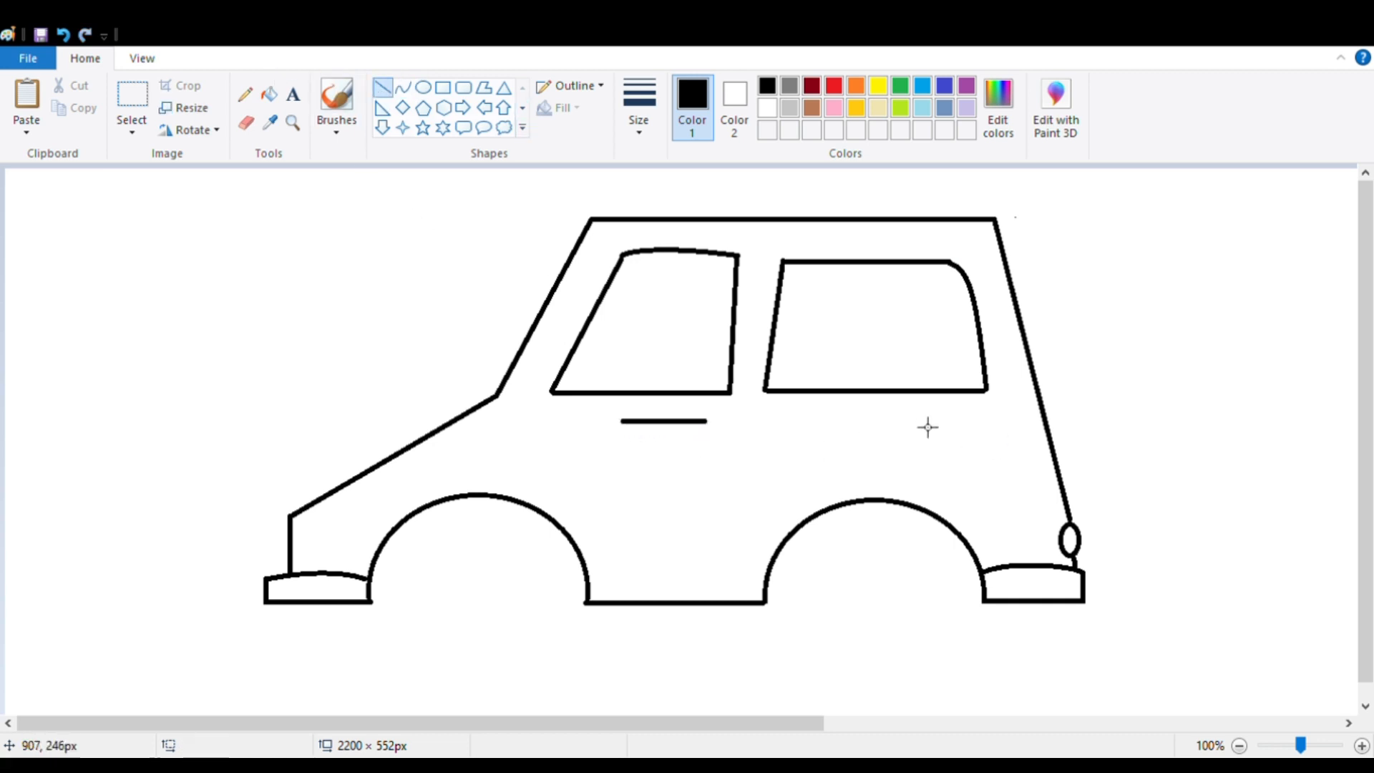
pyautogui.moveTo(916, 416); pyautogui.dragTo(984, 417)
# Erase a gap in the car's vertical front line and draw a round headlight in it above the front bumper
pyautogui.click(246, 122)
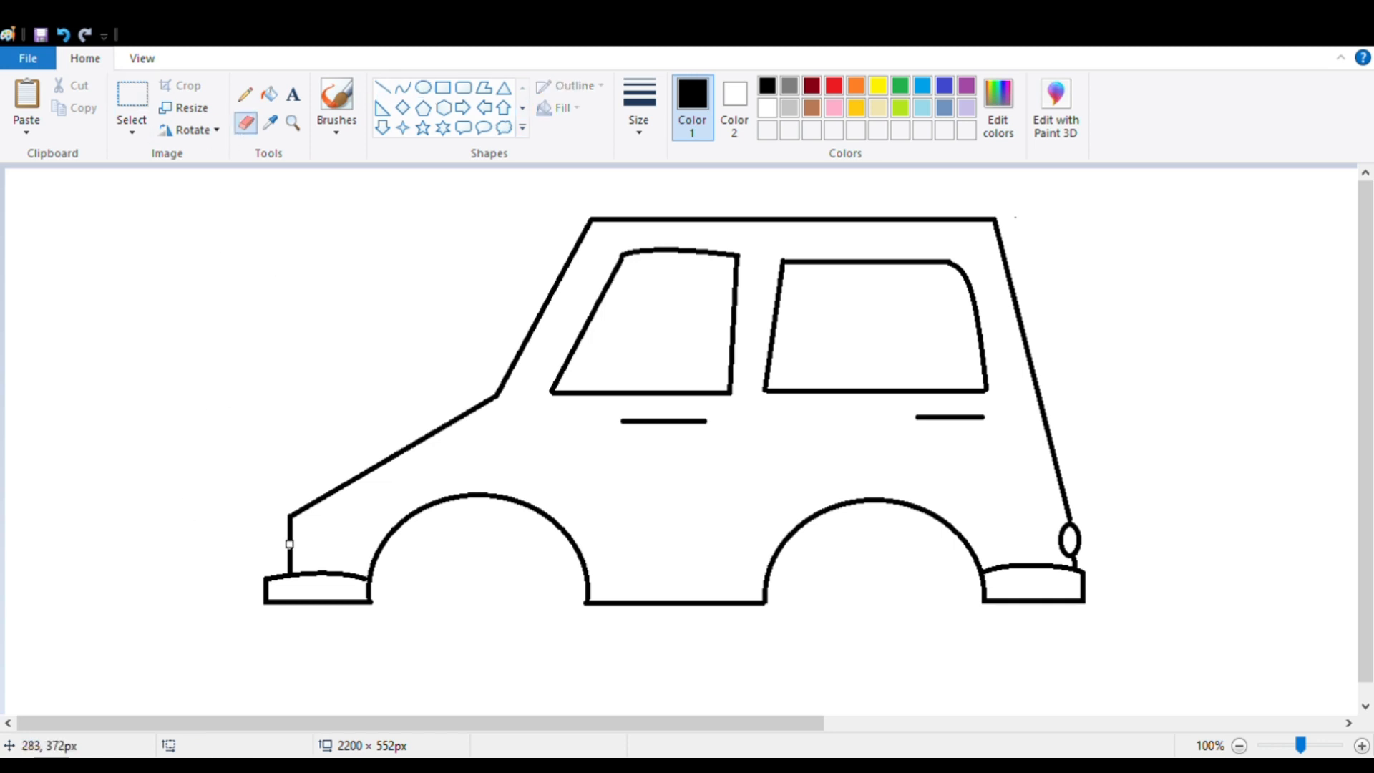
pyautogui.click(422, 87)
pyautogui.moveTo(239, 530)
pyautogui.mouseDown()
pyautogui.moveTo(266, 541)
pyautogui.moveTo(263, 565)
pyautogui.moveTo(287, 548)
pyautogui.mouseUp()
pyautogui.click(344, 553)
pyautogui.click(246, 126)
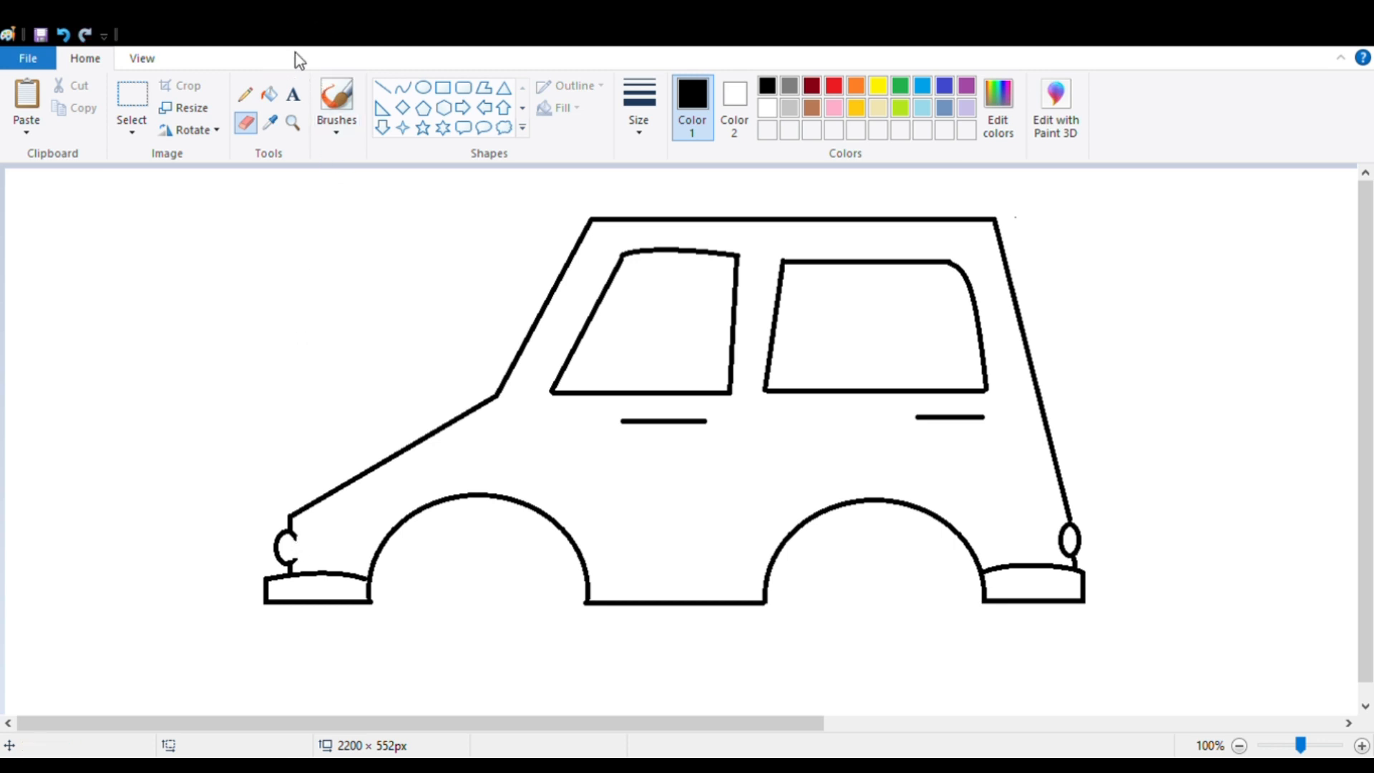
pyautogui.click(423, 88)
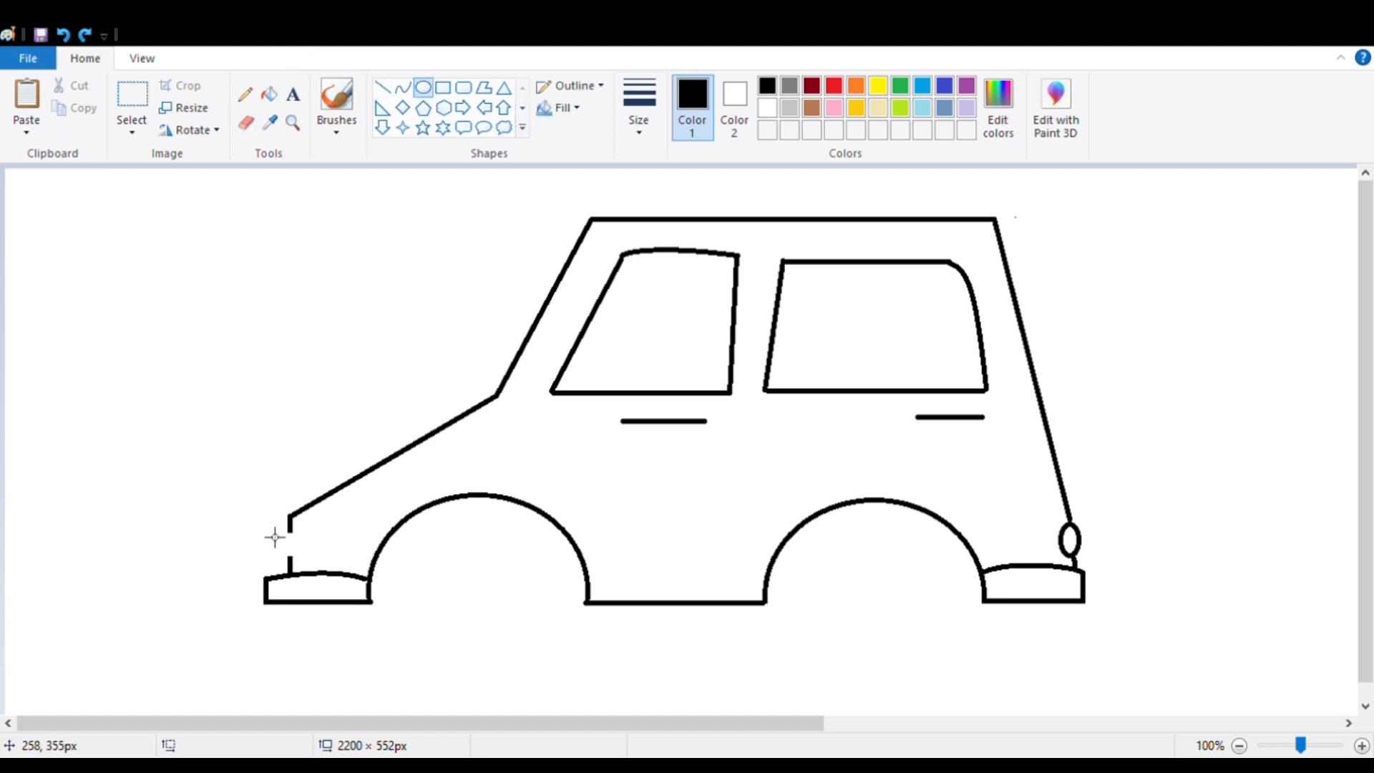
pyautogui.moveTo(270, 530); pyautogui.dragTo(309, 567)
pyautogui.click(246, 122)
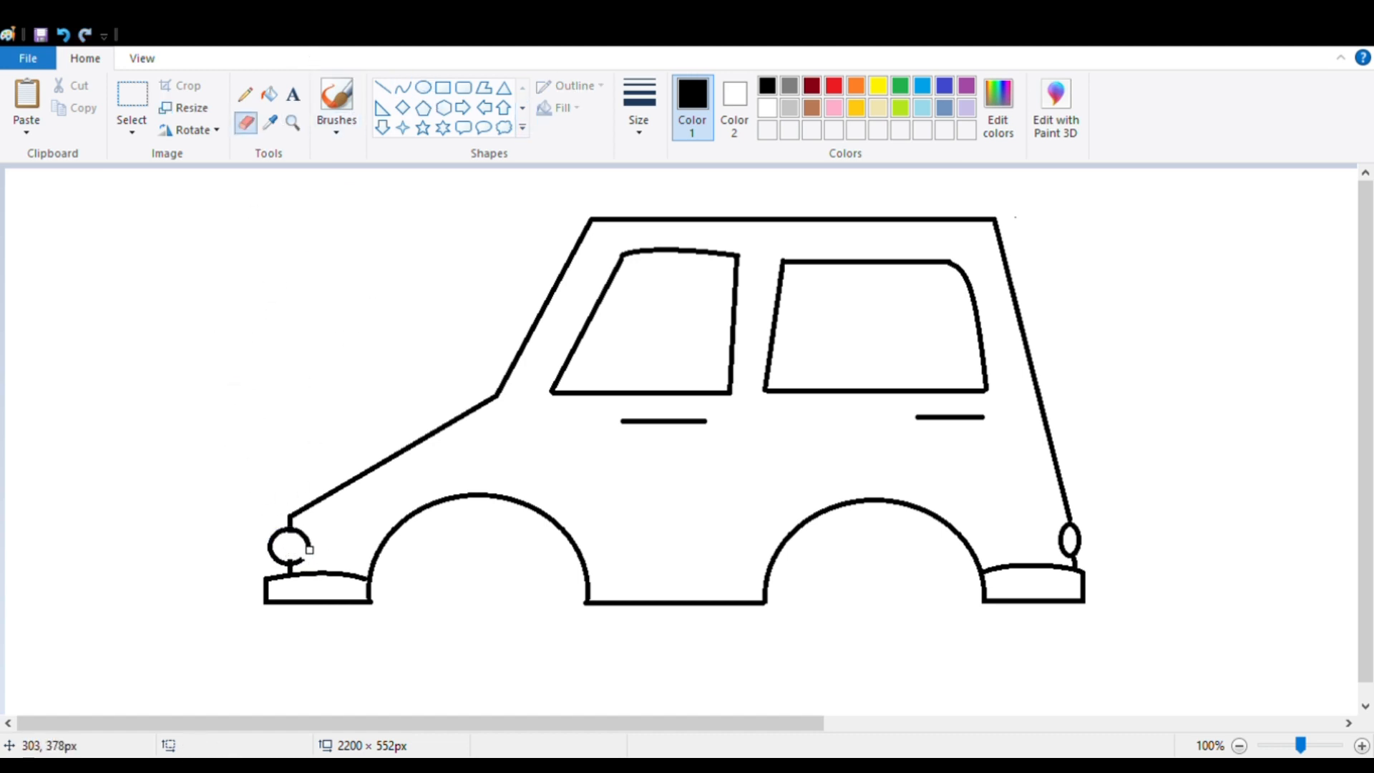
pyautogui.click(403, 87)
pyautogui.moveTo(300, 533); pyautogui.dragTo(299, 560)
pyautogui.hotkey('ctrl', 'z')
pyautogui.click(382, 88)
pyautogui.hotkey('ctrl', 'z')
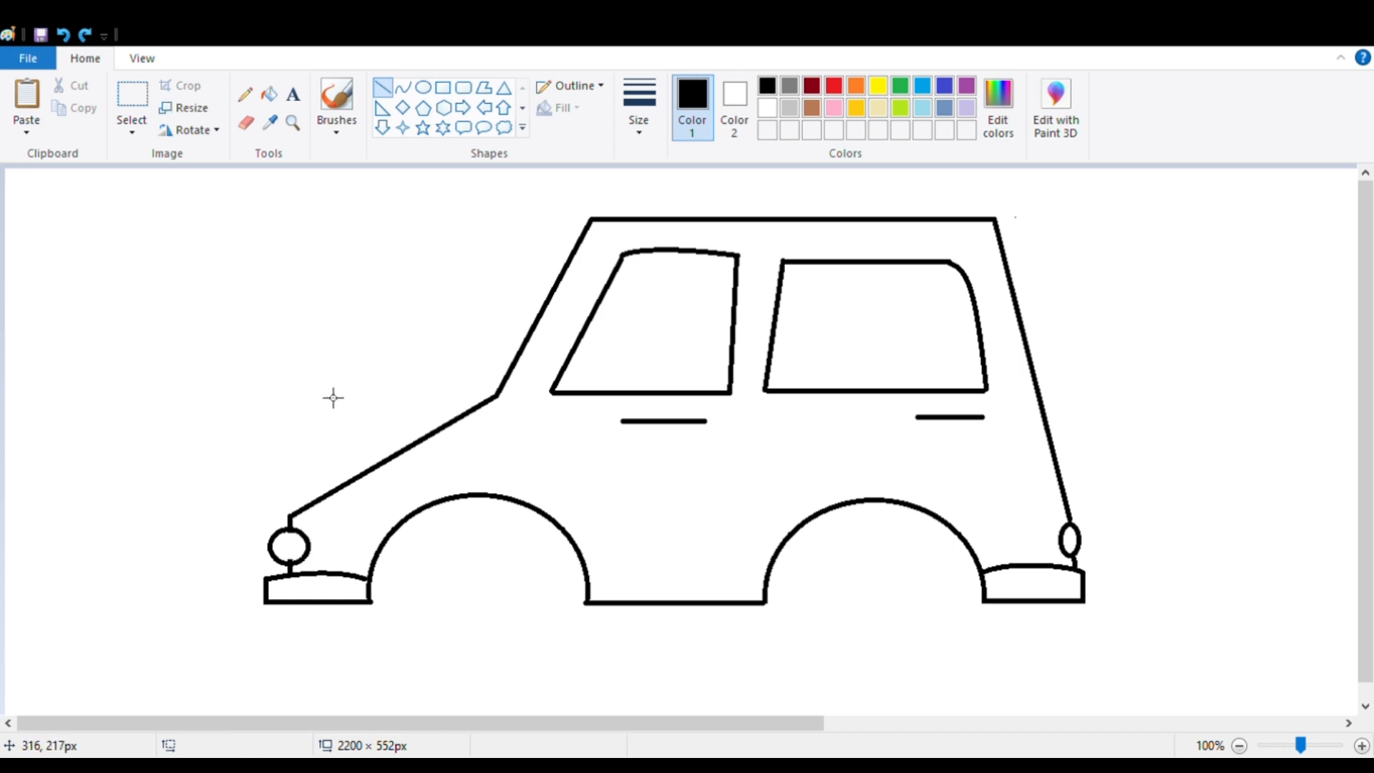
# Erase the headlight's inner edge and close it with a nearly vertical straight line
pyautogui.click(246, 123)
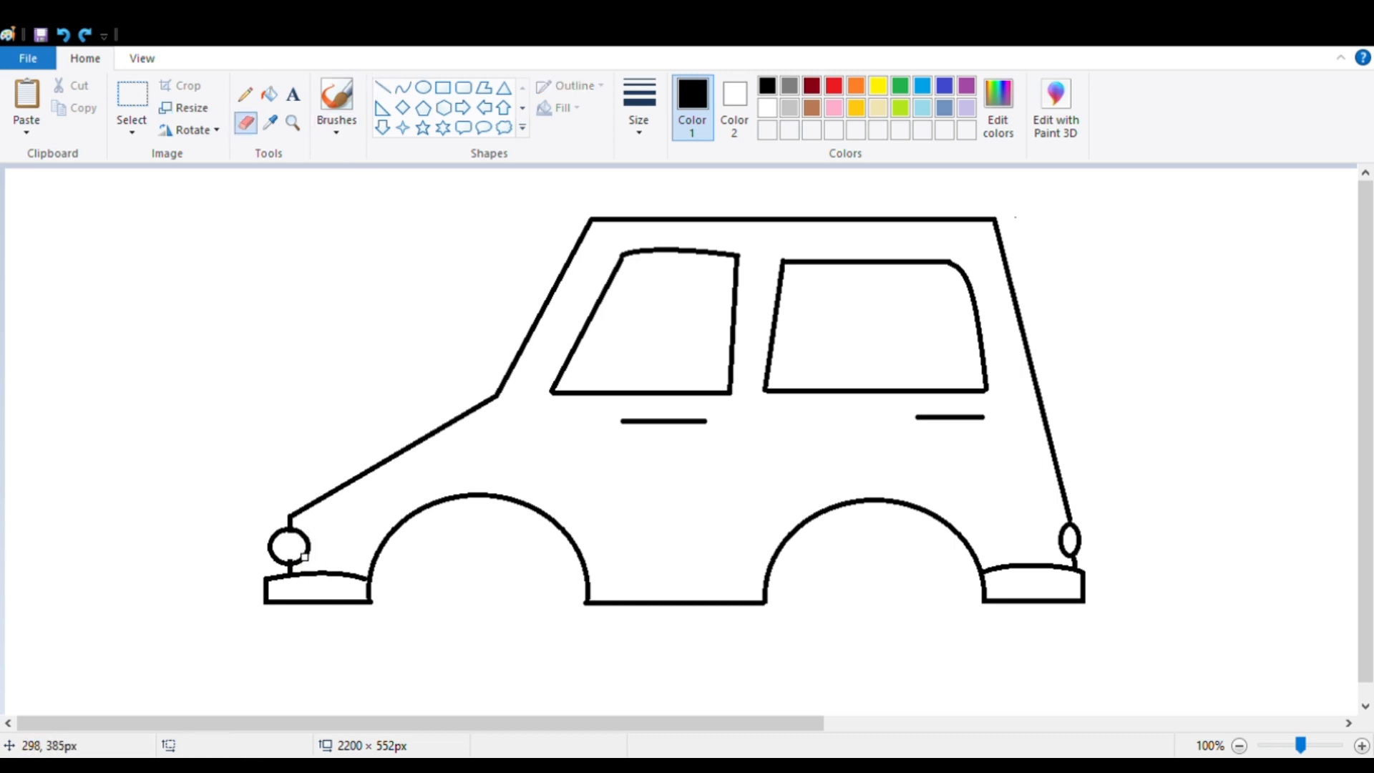
pyautogui.click(383, 88)
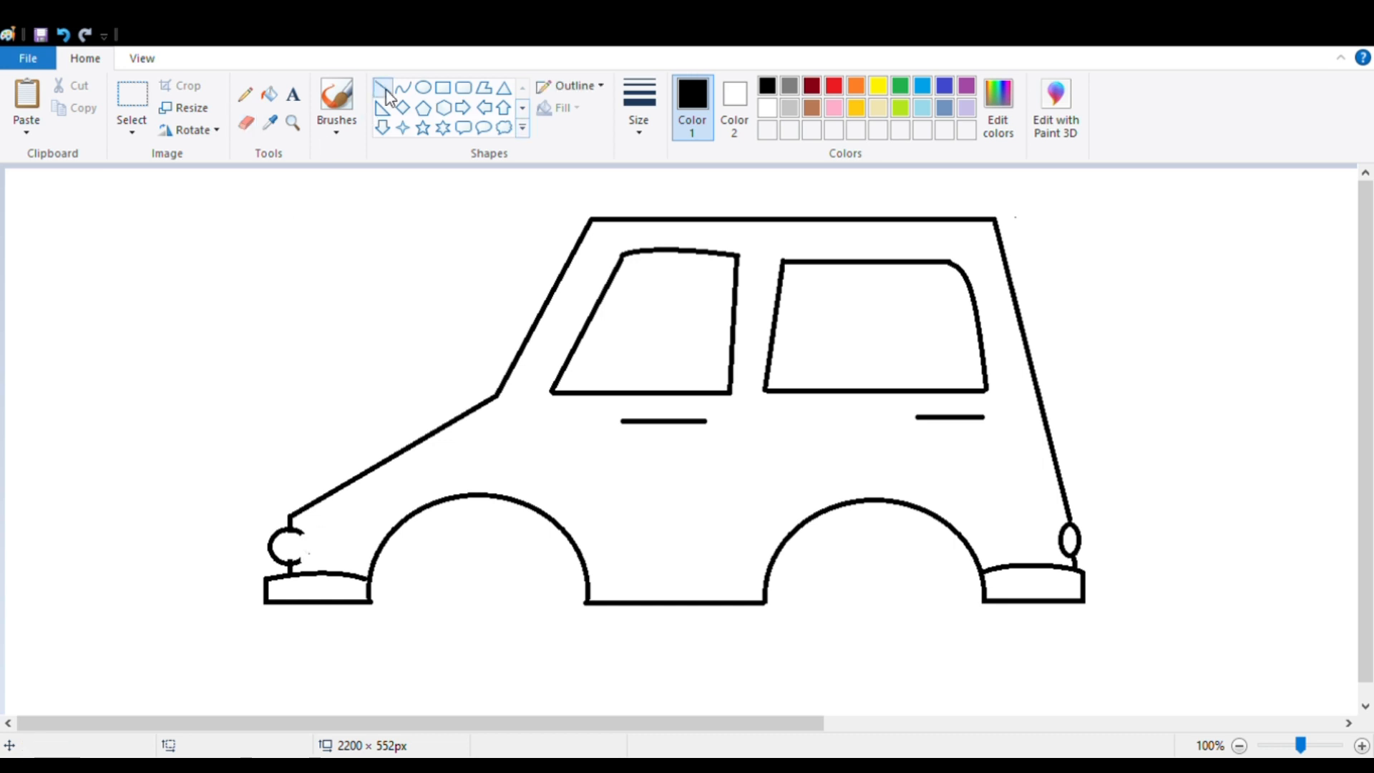
pyautogui.moveTo(304, 532)
pyautogui.mouseDown()
pyautogui.moveTo(299, 563)
pyautogui.moveTo(302, 534)
pyautogui.mouseUp()
pyautogui.click(333, 547)
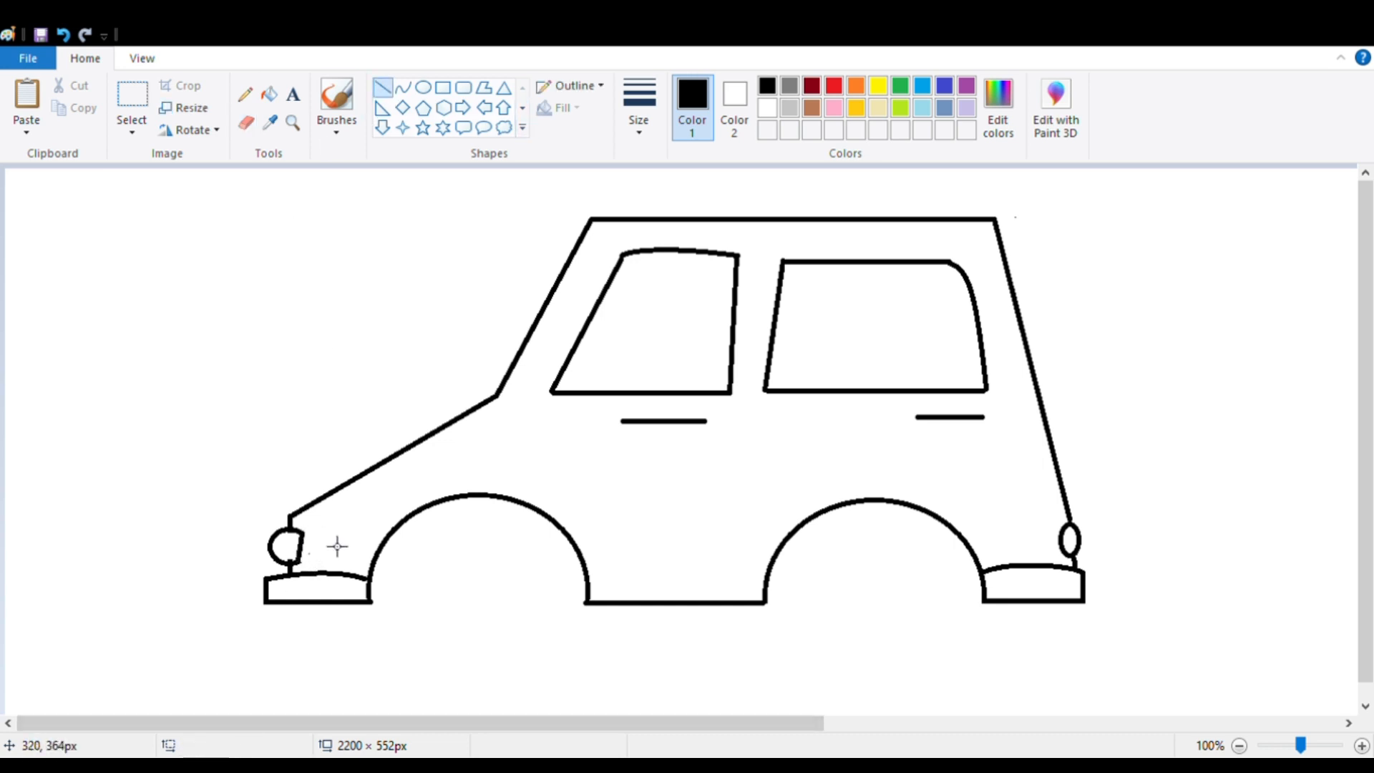
# Draw a wheel ellipse of about 193 × 149 px fitted to the front arch, and move it to the blank area ahead of the car
pyautogui.click(422, 88)
pyautogui.moveTo(391, 584); pyautogui.dragTo(584, 733)
pyautogui.moveTo(514, 675); pyautogui.dragTo(503, 602)
pyautogui.moveTo(382, 593); pyautogui.dragTo(392, 591)
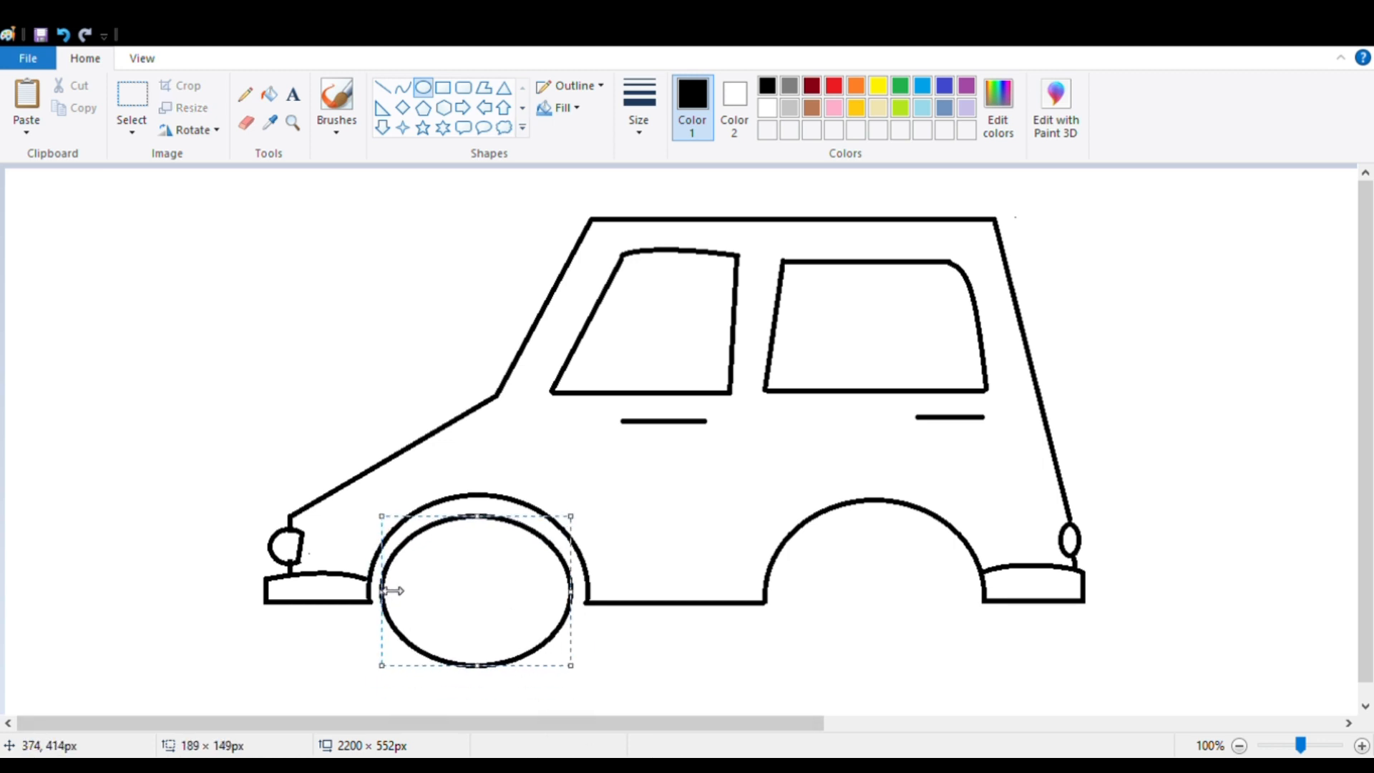
pyautogui.moveTo(577, 619); pyautogui.dragTo(586, 598)
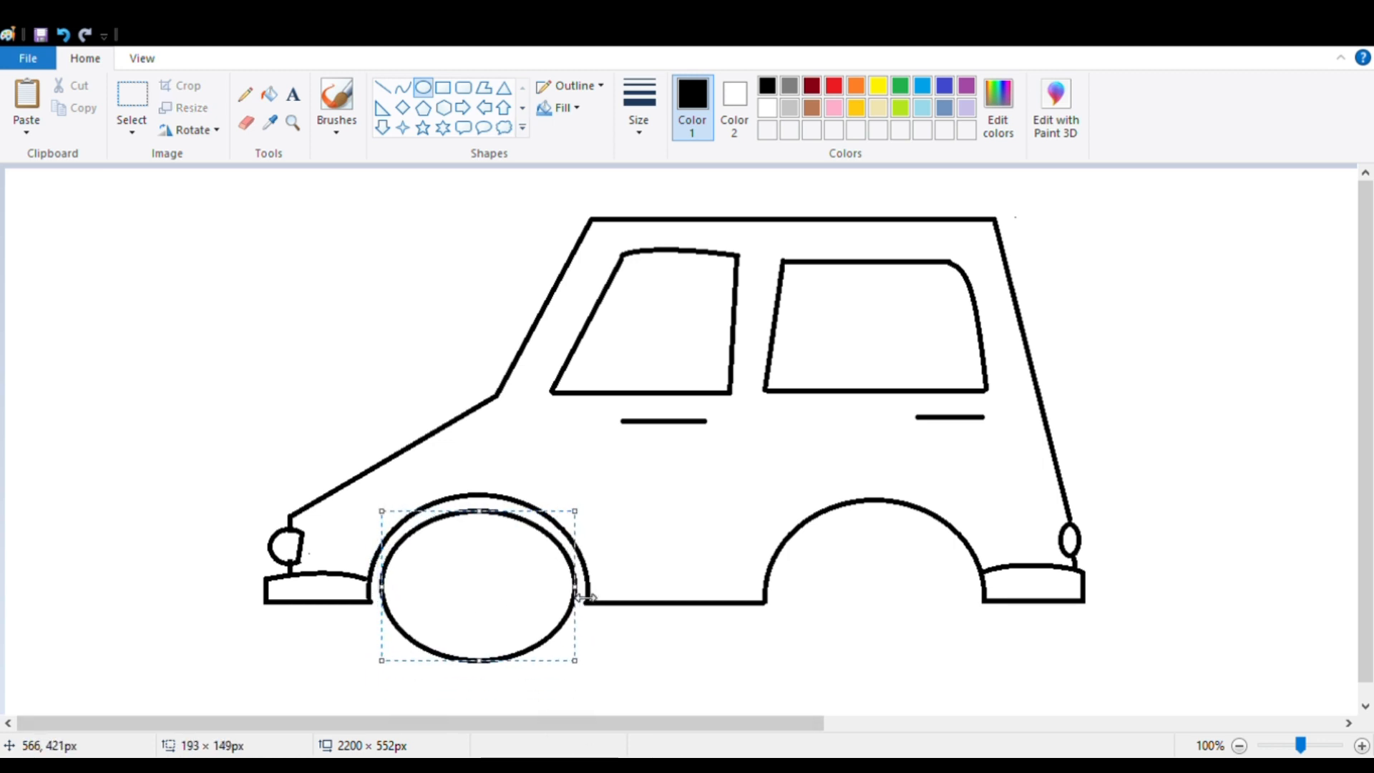
pyautogui.moveTo(486, 523); pyautogui.dragTo(483, 518)
pyautogui.moveTo(480, 572)
pyautogui.mouseDown()
pyautogui.moveTo(190, 401)
pyautogui.moveTo(236, 448)
pyautogui.moveTo(215, 408)
pyautogui.moveTo(370, 324)
pyautogui.moveTo(349, 325)
pyautogui.moveTo(345, 349)
pyautogui.moveTo(351, 327)
pyautogui.moveTo(393, 328)
pyautogui.mouseUp()
pyautogui.click(70, 338)
# Draw a small hub circle beside the loose wheel ellipse, with one vertical and one horizontal spoke crossing at its centre
pyautogui.click(453, 288)
pyautogui.click(402, 87)
pyautogui.click(448, 285)
pyautogui.moveTo(362, 329)
pyautogui.mouseDown()
pyautogui.moveTo(344, 321)
pyautogui.moveTo(394, 327)
pyautogui.mouseUp()
pyautogui.hotkey('ctrl', 'z')
pyautogui.moveTo(393, 328); pyautogui.dragTo(349, 327)
pyautogui.hotkey('ctrl', 'z')
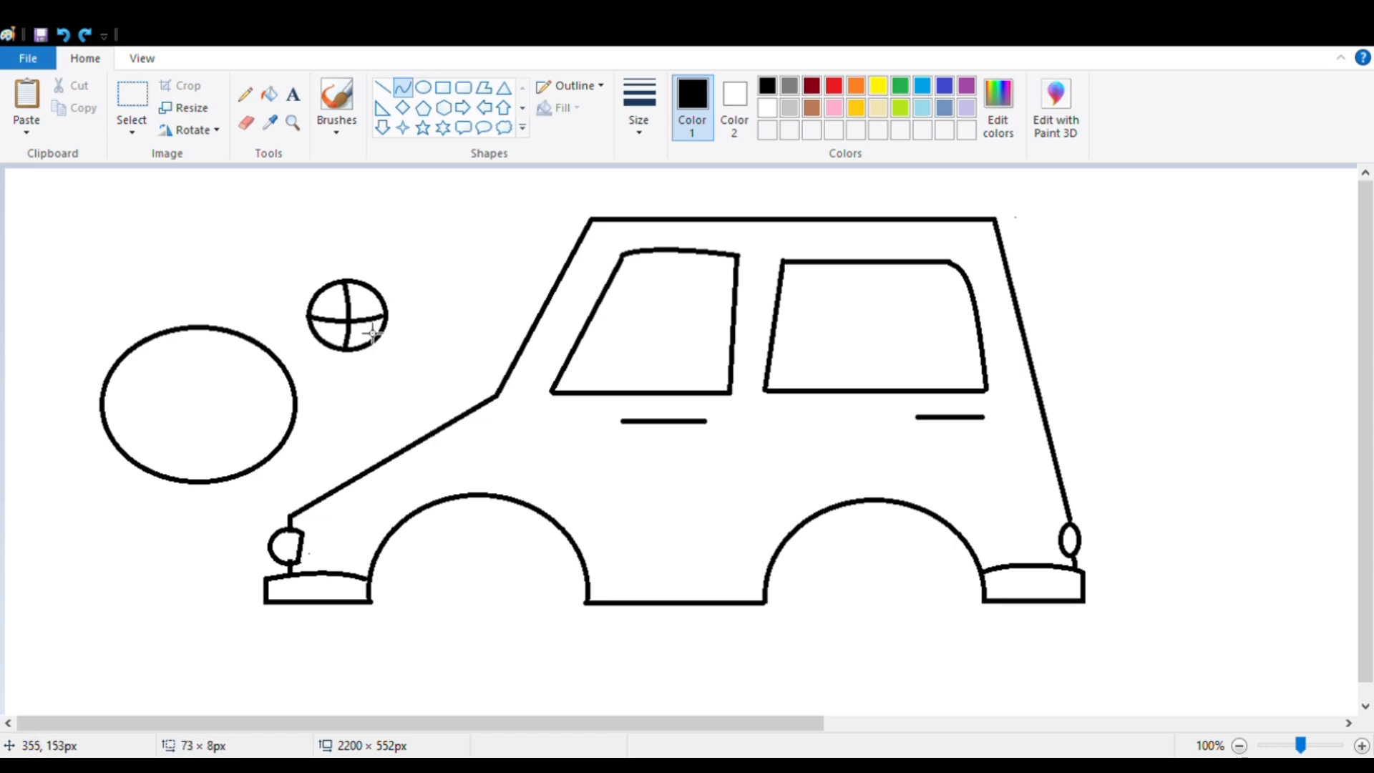
pyautogui.click(409, 302)
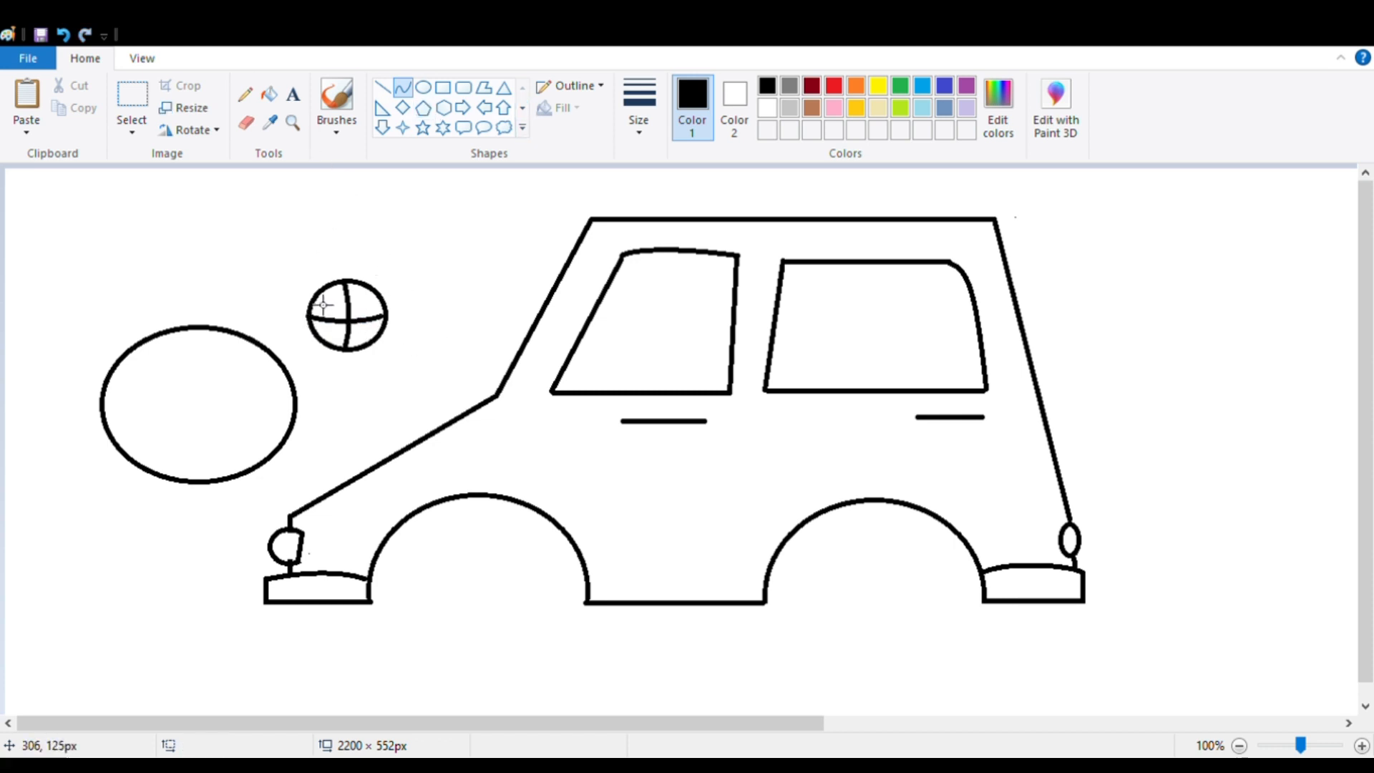
# Add two diagonal spokes crossing at the hub's centre
pyautogui.moveTo(372, 287); pyautogui.dragTo(336, 347)
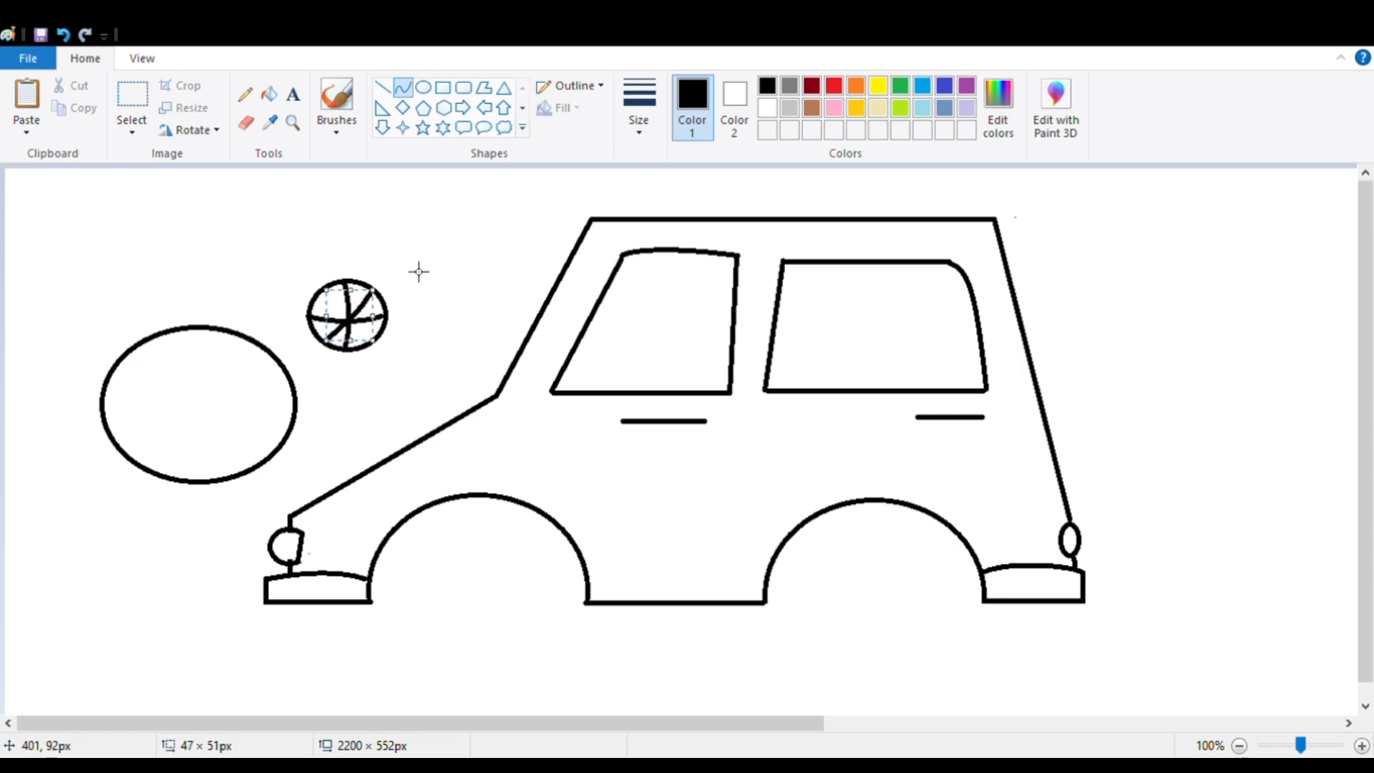
pyautogui.moveTo(327, 298); pyautogui.dragTo(377, 349)
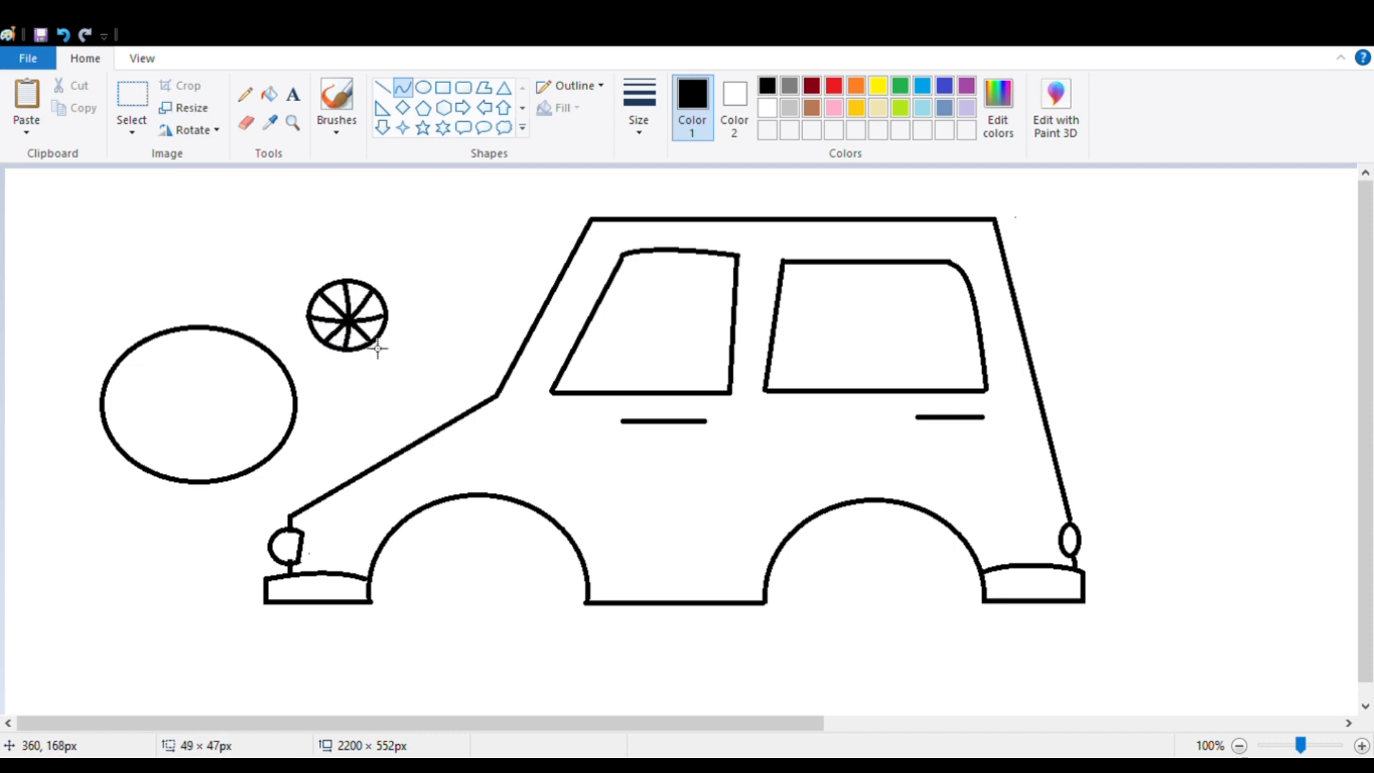
pyautogui.moveTo(361, 324)
pyautogui.mouseDown()
pyautogui.moveTo(350, 325)
pyautogui.moveTo(373, 342)
pyautogui.moveTo(349, 329)
pyautogui.mouseUp()
pyautogui.hotkey('ctrl', 'z')
pyautogui.click(349, 326)
# Move the spoked hub into the centre of the loose wheel ellipse
pyautogui.click(132, 101)
pyautogui.moveTo(293, 247); pyautogui.dragTo(216, 408)
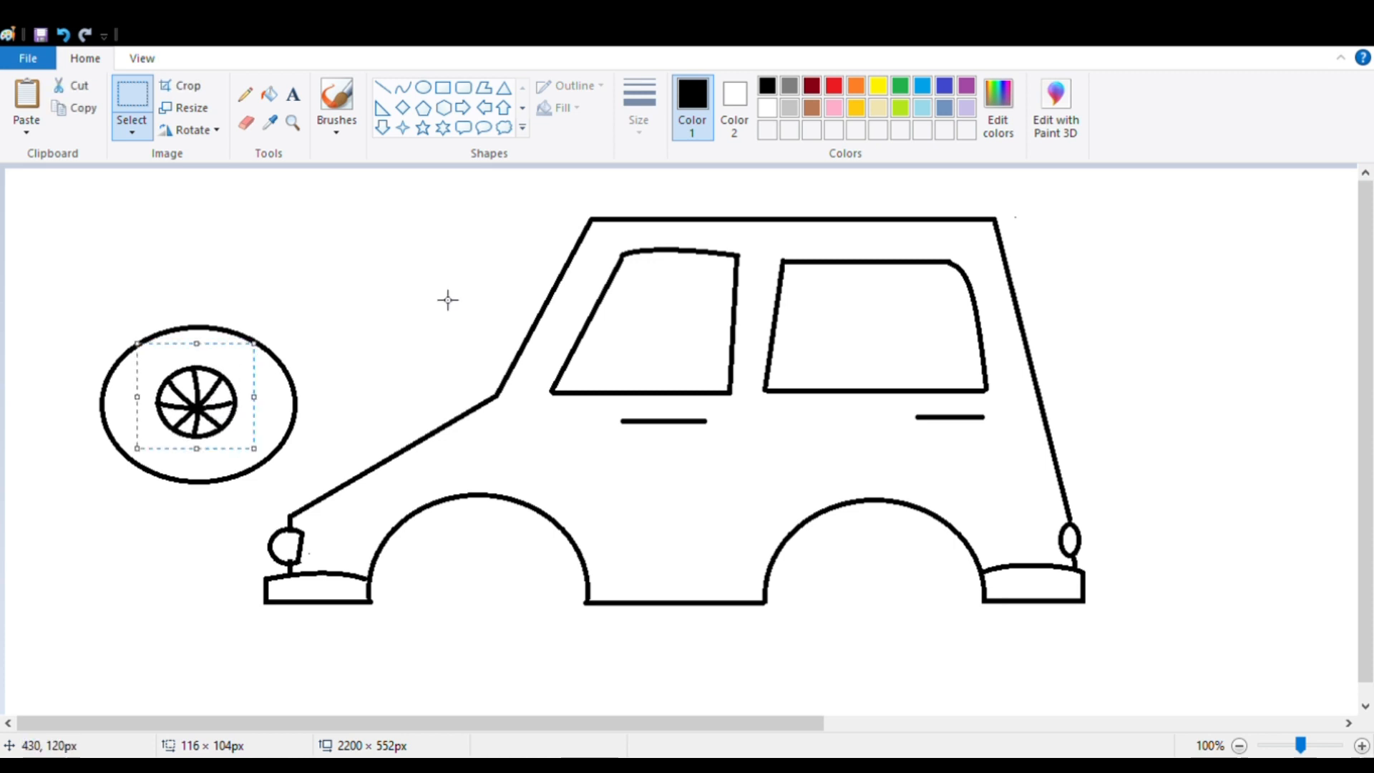
pyautogui.click(448, 300)
# Place a copy of the finished wheel under the front wheel arch, keeping the original in the blank area
pyautogui.moveTo(44, 306); pyautogui.dragTo(318, 498)
pyautogui.hotkey('ctrl', 'z')
pyautogui.moveTo(42, 243); pyautogui.dragTo(317, 487)
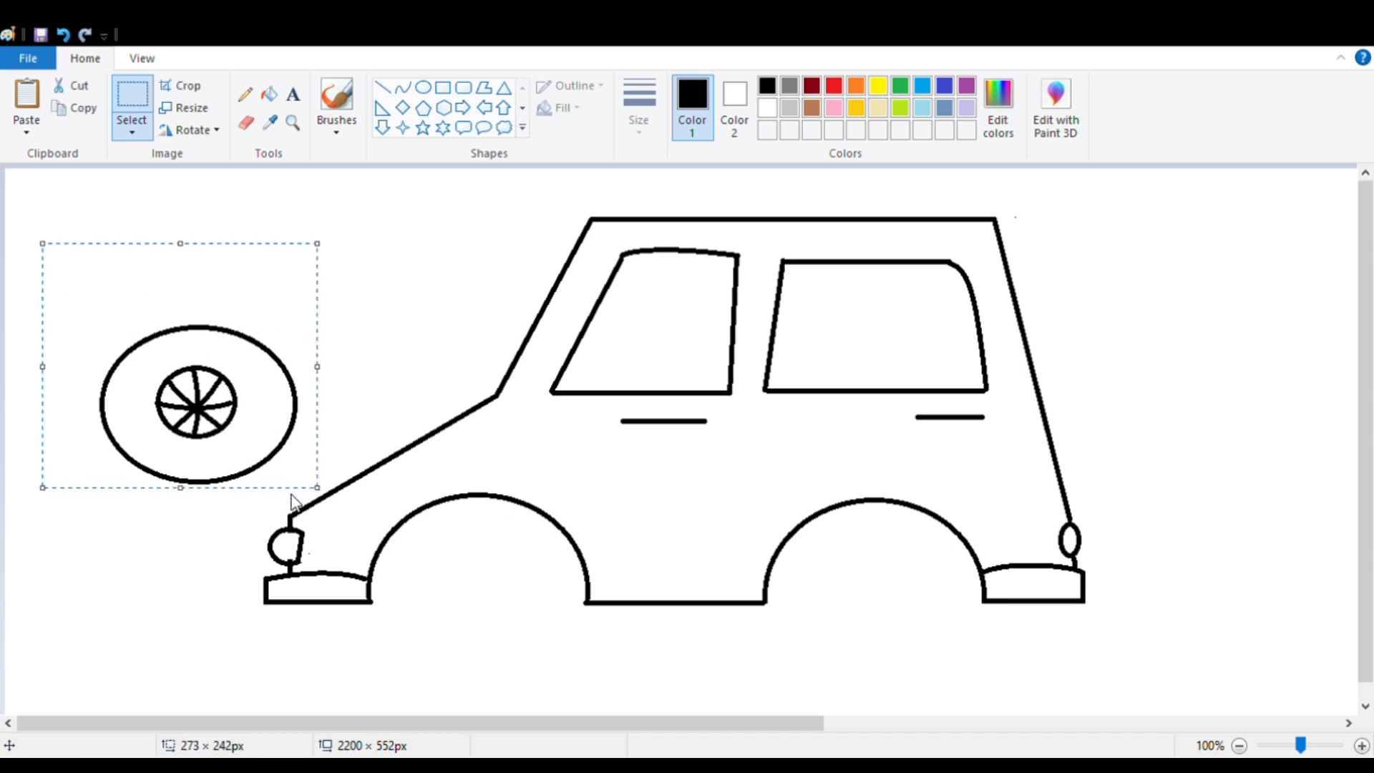
pyautogui.moveTo(213, 415); pyautogui.dragTo(491, 601)
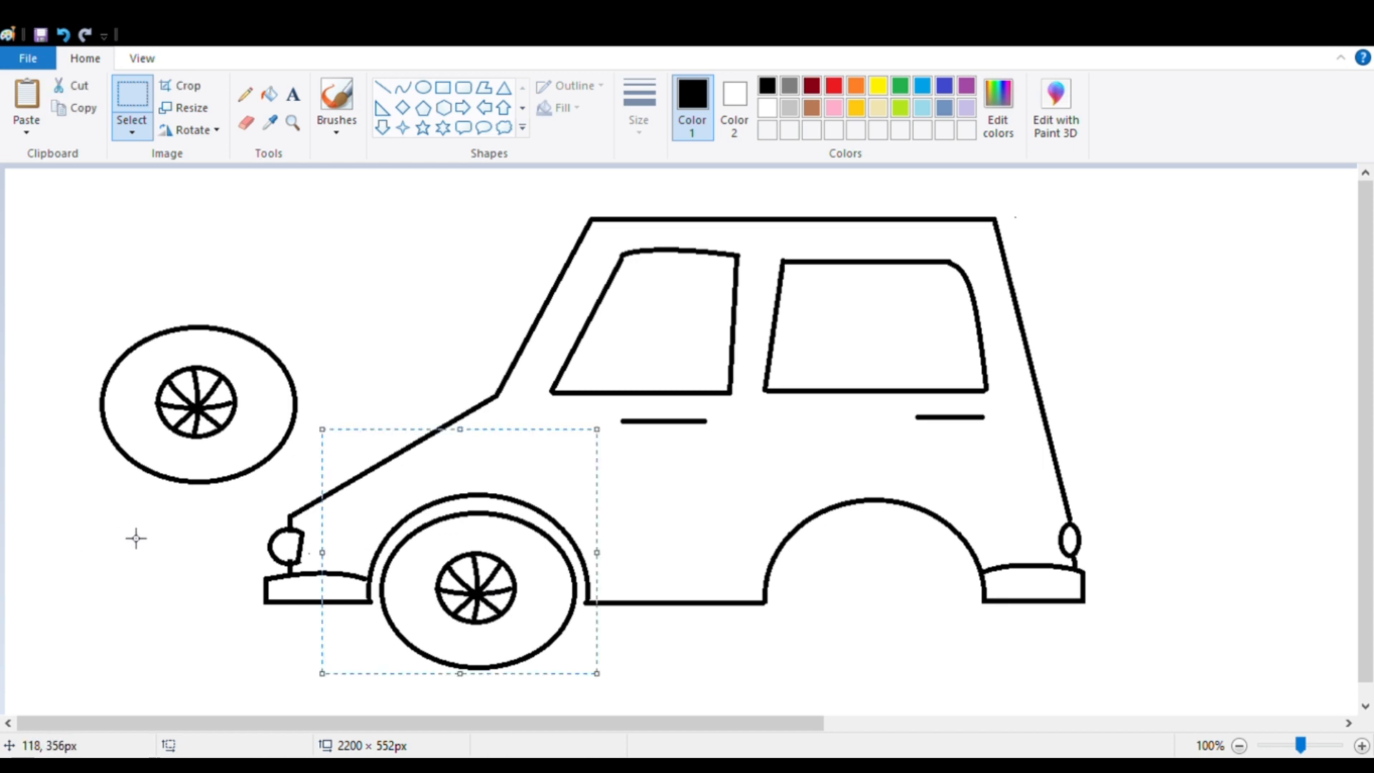
pyautogui.click(213, 464)
# Move the original wheel from the blank area to under the rear wheel arch
pyautogui.moveTo(89, 337); pyautogui.dragTo(211, 486)
pyautogui.click(69, 473)
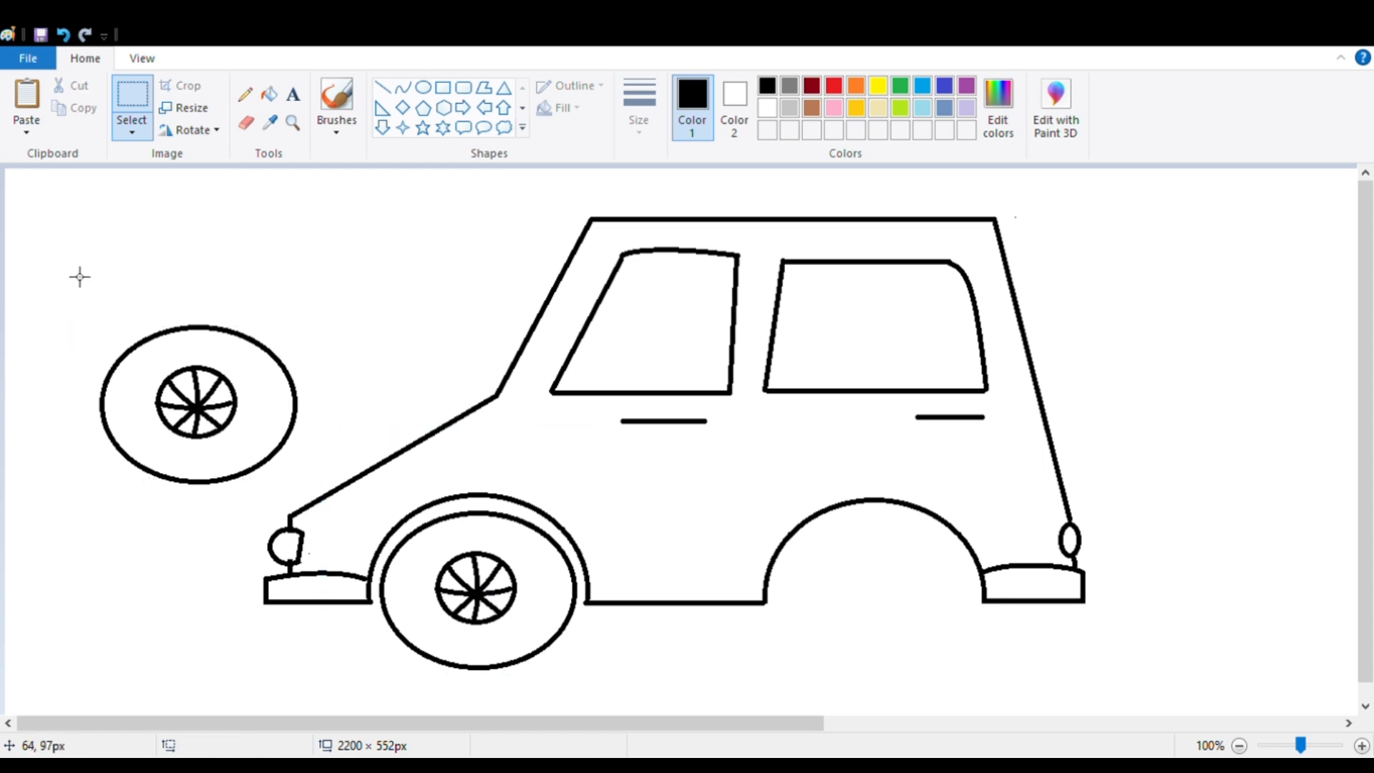
pyautogui.moveTo(71, 268)
pyautogui.mouseDown()
pyautogui.moveTo(318, 490)
pyautogui.moveTo(308, 501)
pyautogui.mouseUp()
pyautogui.moveTo(272, 458); pyautogui.dragTo(924, 635)
pyautogui.click(1044, 667)
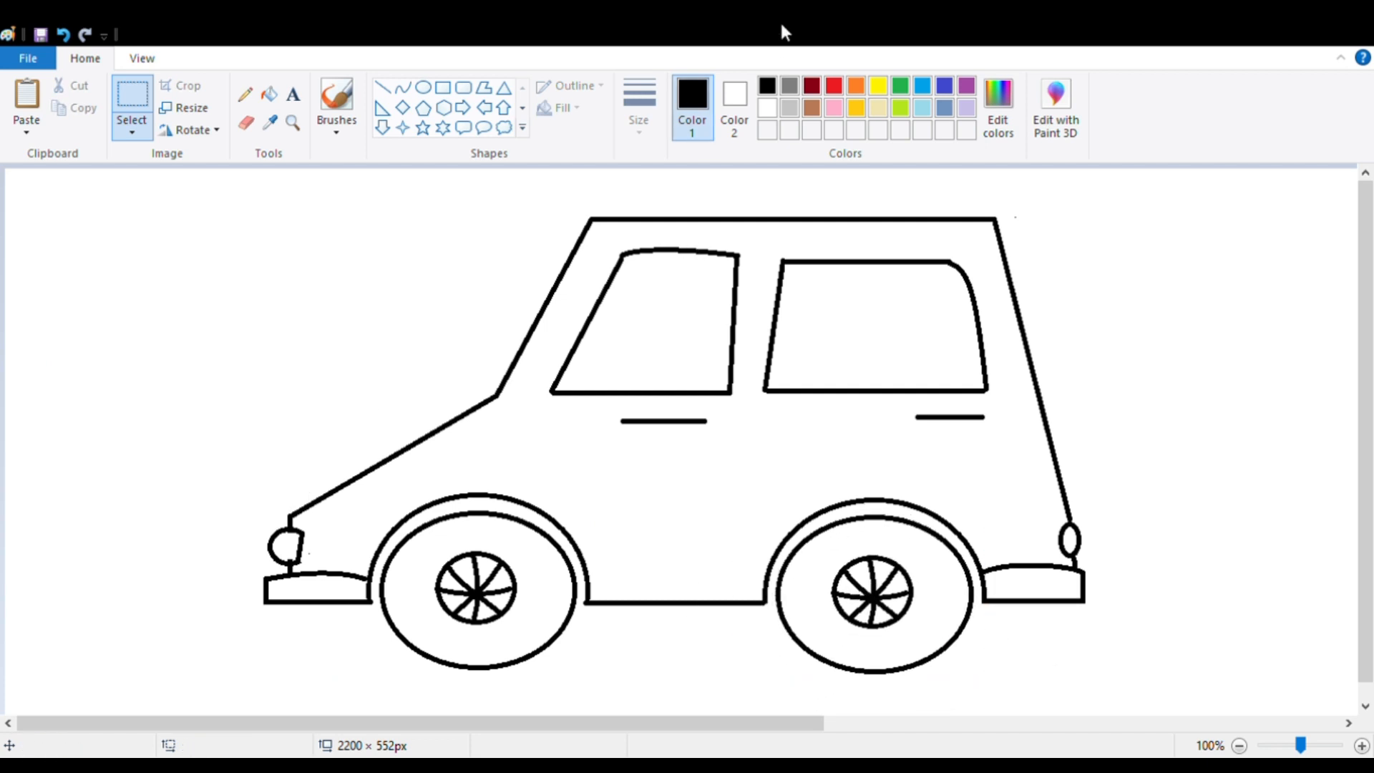
# Fill the headlight and the taillight with yellow
pyautogui.click(879, 86)
pyautogui.click(269, 94)
pyautogui.click(288, 554)
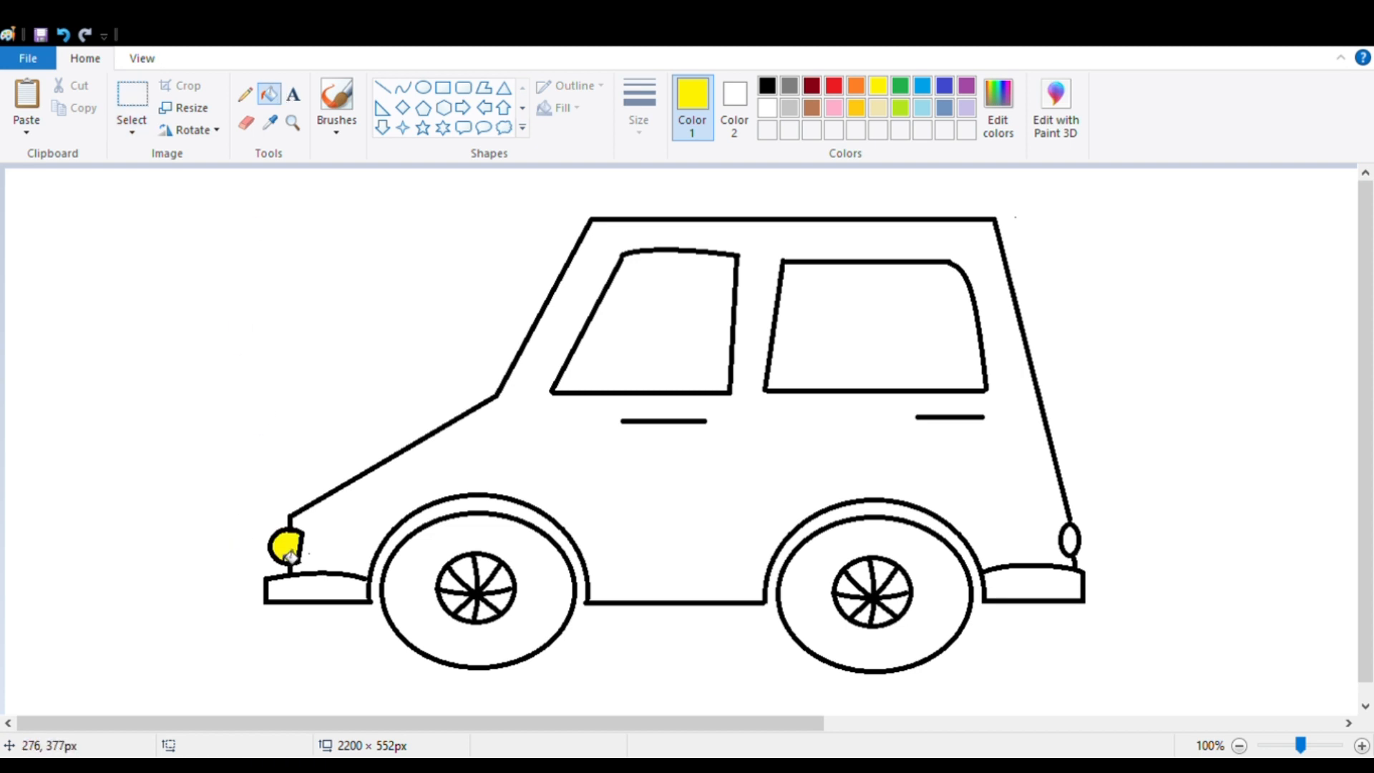
# Fill the front and rear bumpers with dark grey
pyautogui.click(789, 86)
pyautogui.click(337, 586)
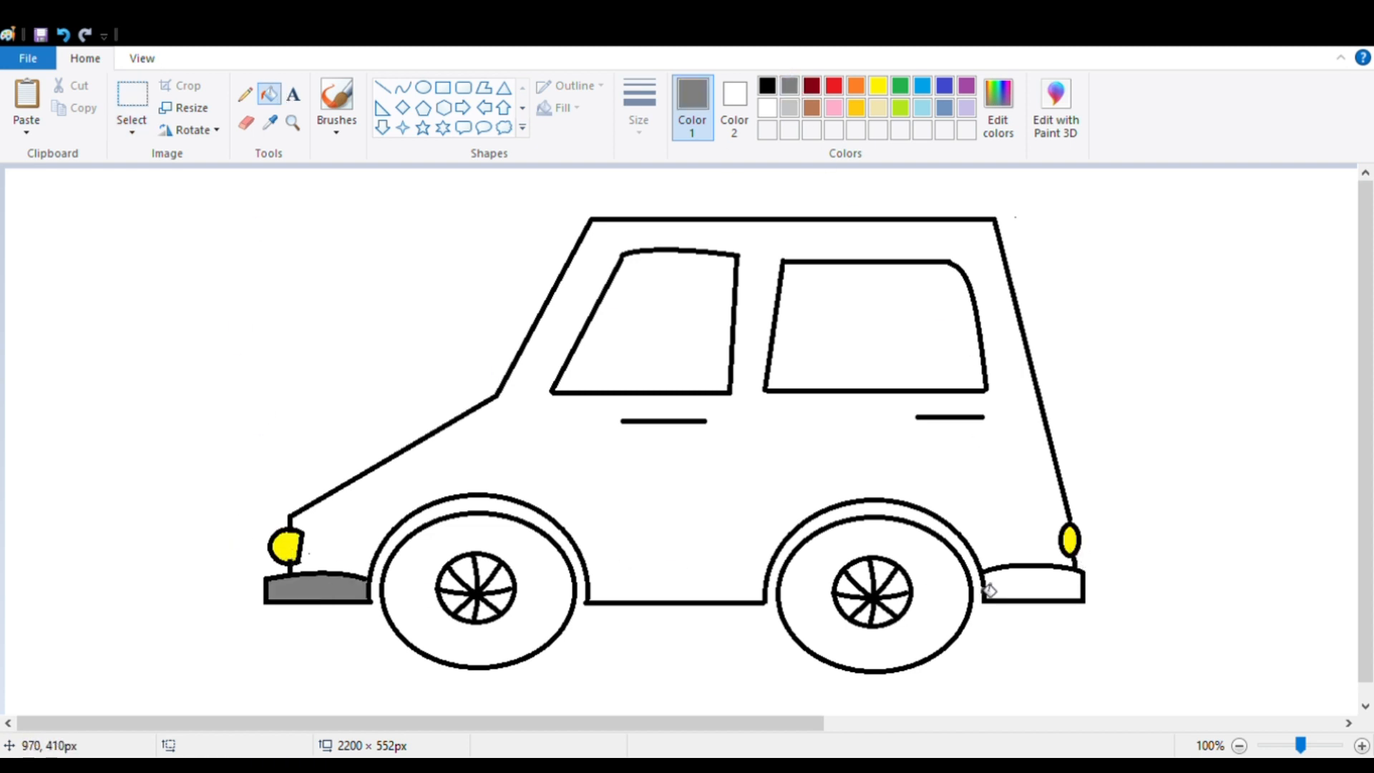
pyautogui.click(1063, 587)
# Fill both side windows with light turquoise blue
pyautogui.click(922, 108)
pyautogui.click(654, 288)
pyautogui.click(875, 292)
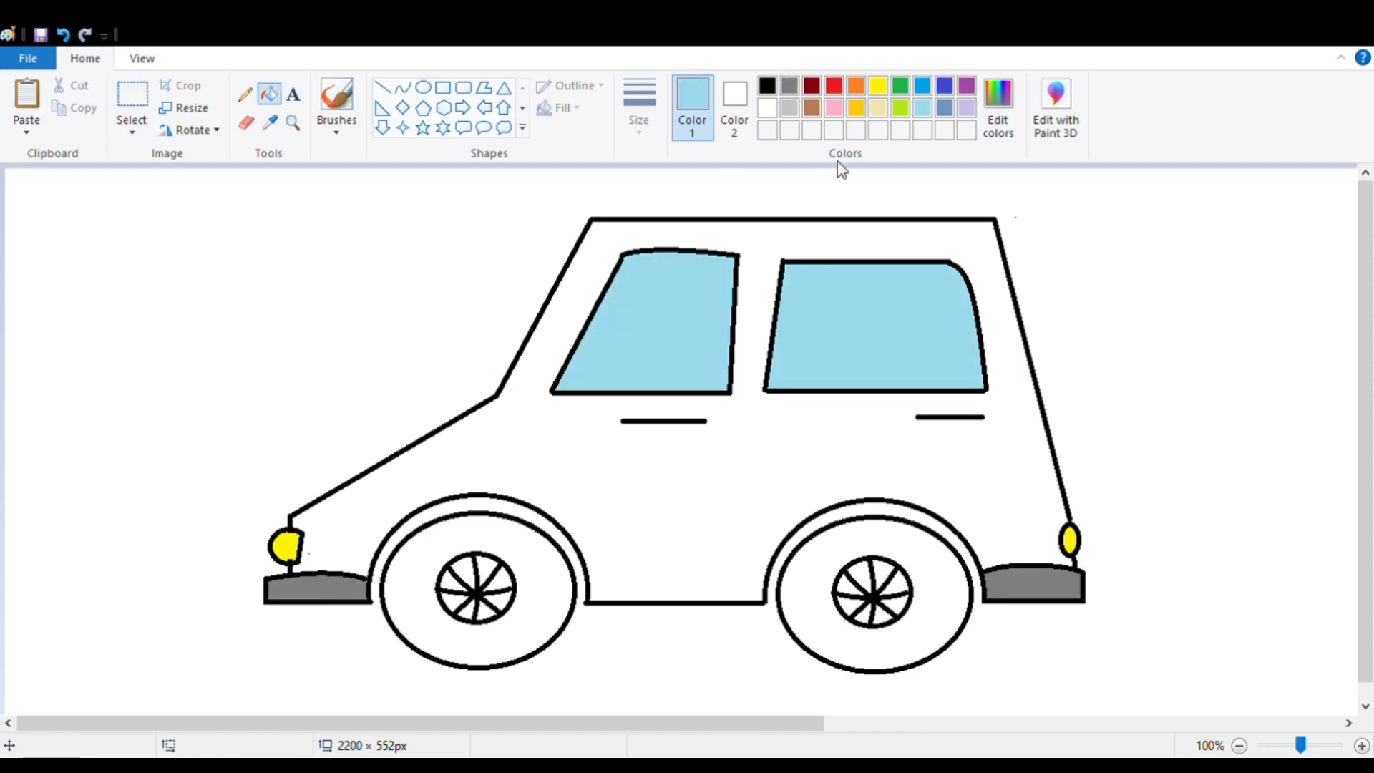
# Fill the car body with dark red, and replace that fill with bright red
pyautogui.click(811, 86)
pyautogui.click(830, 438)
pyautogui.click(834, 86)
pyautogui.click(751, 427)
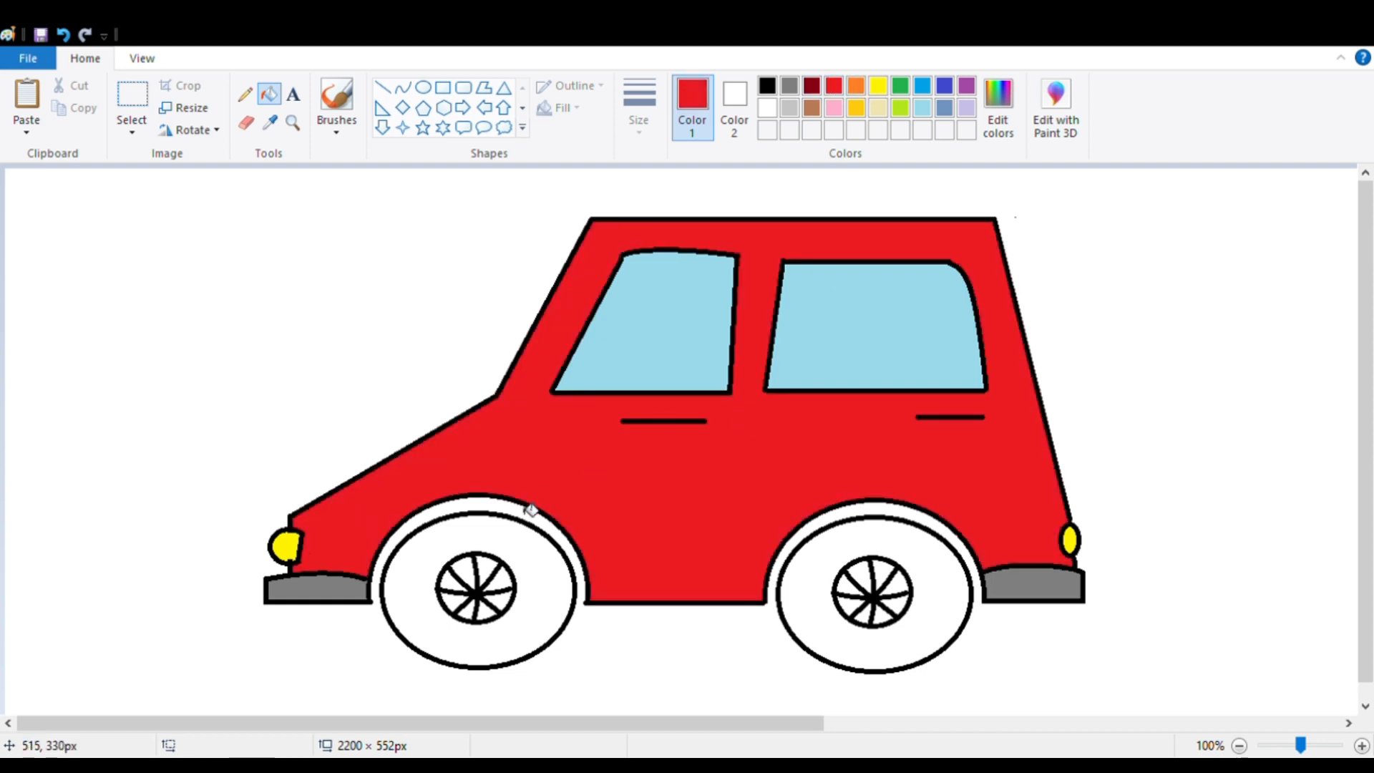
# Fill all segments between the spokes of both wheel hubs with light grey
pyautogui.click(789, 108)
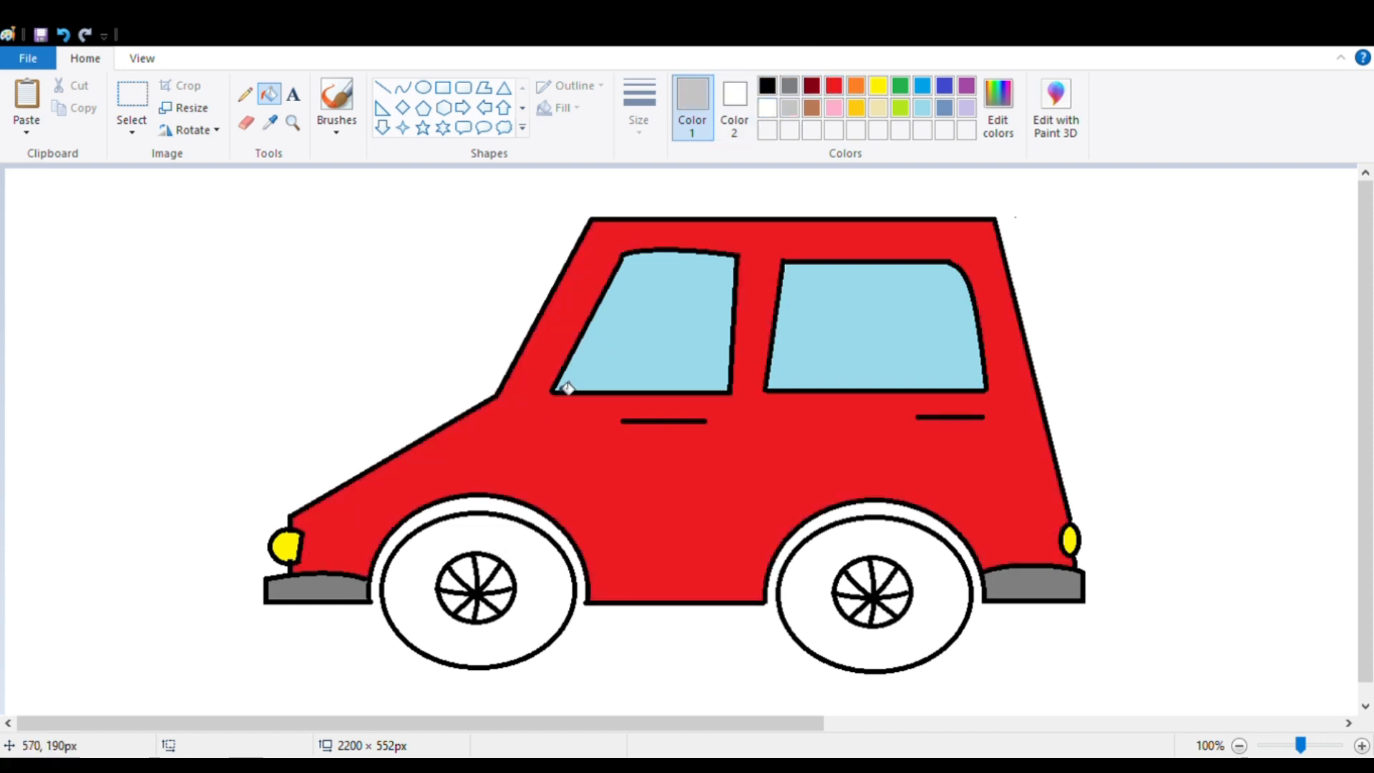
pyautogui.click(458, 608)
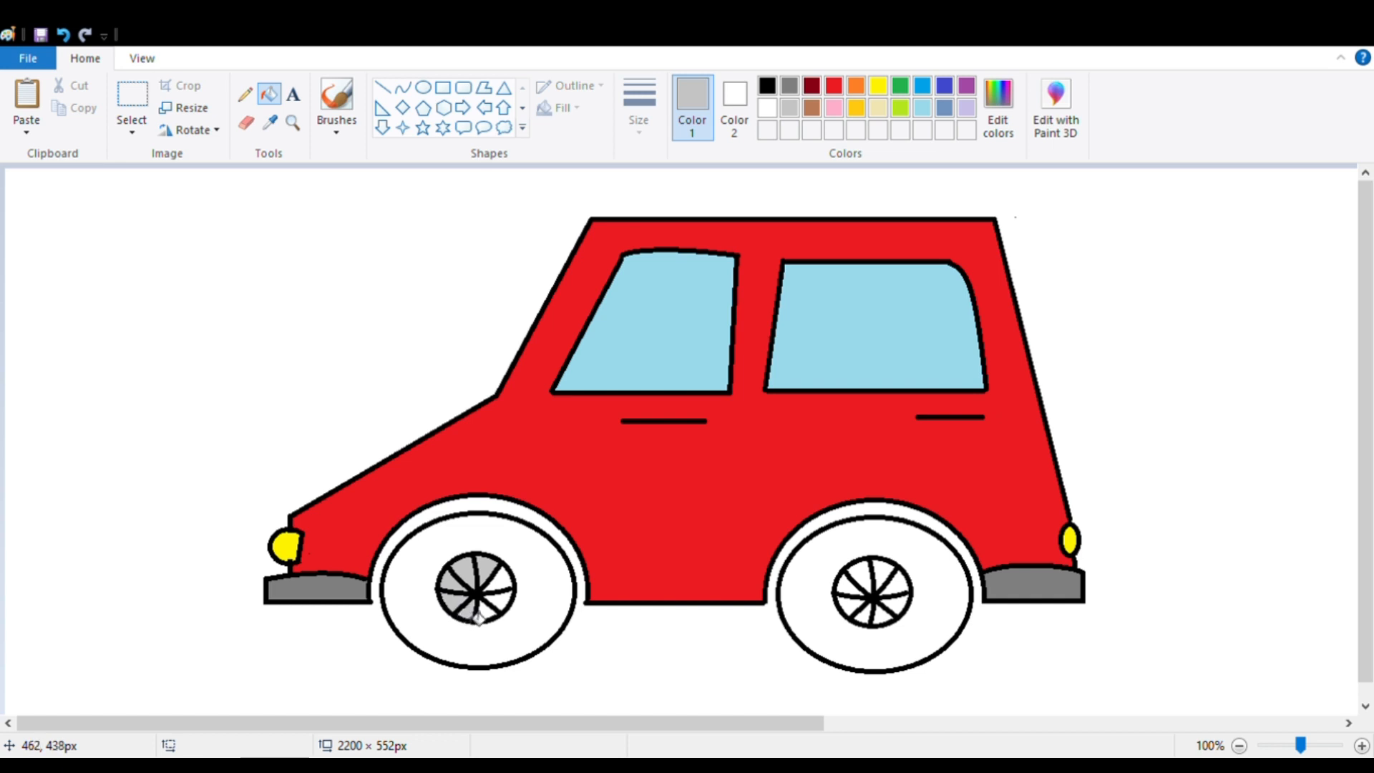
pyautogui.click(852, 614)
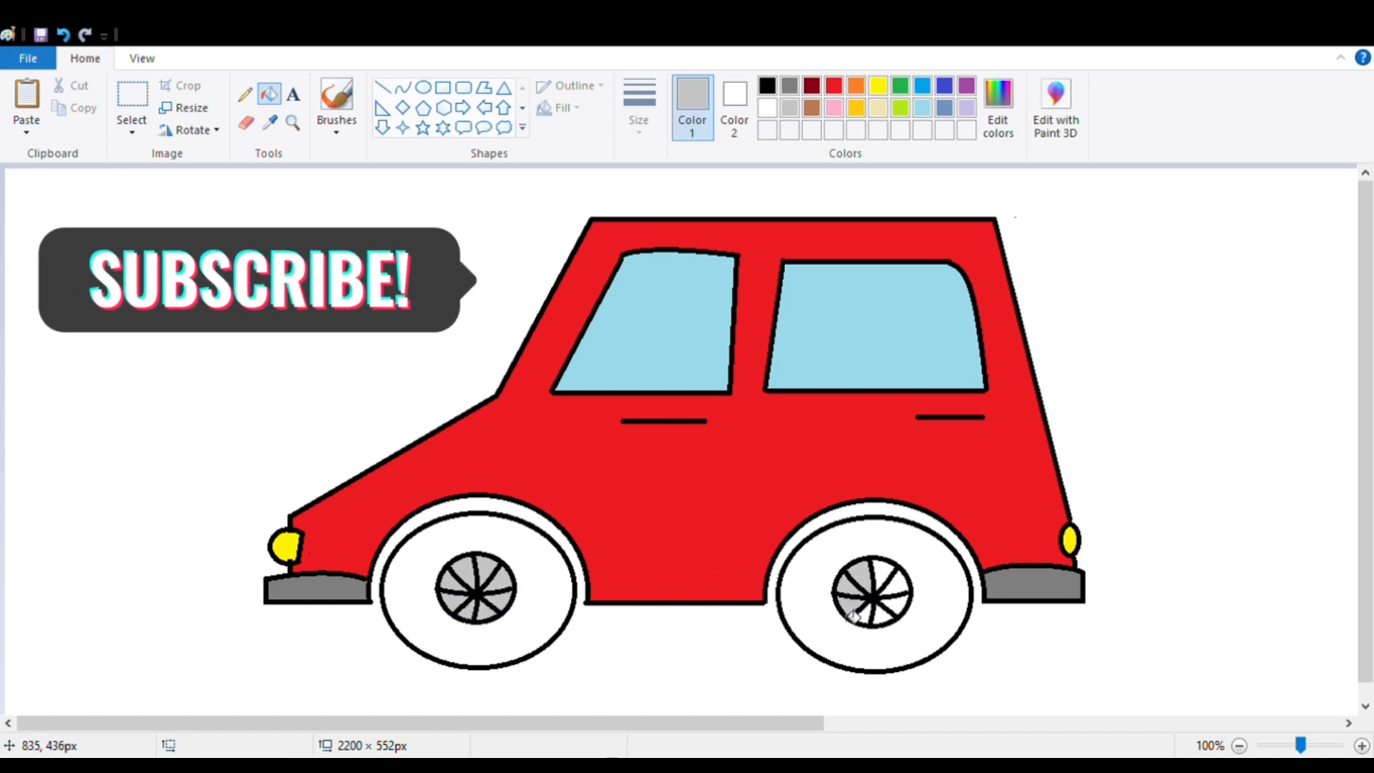
pyautogui.click(895, 614)
pyautogui.hotkey('ctrl', 'z')
pyautogui.click(900, 593)
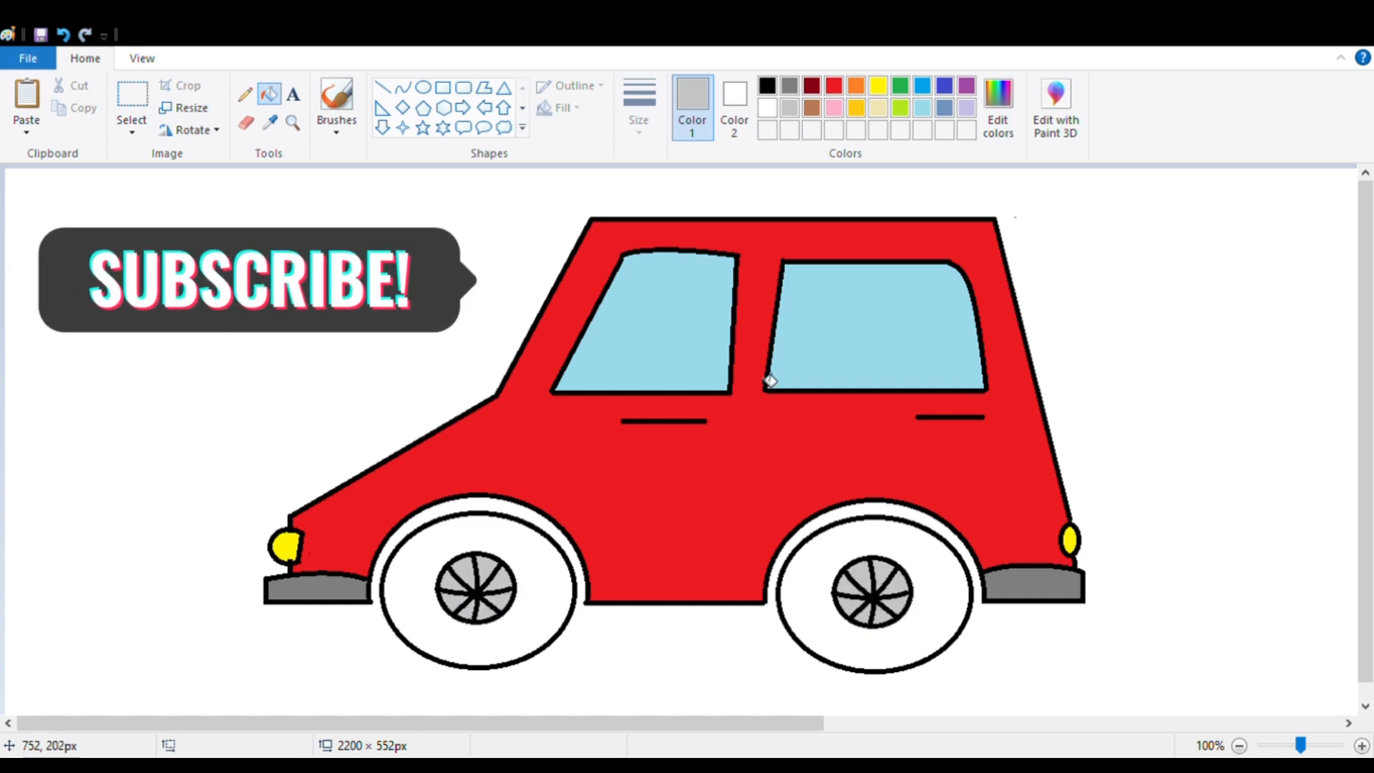
# Fill the tyre area around the hub of both wheels with black
pyautogui.click(767, 86)
pyautogui.click(557, 569)
pyautogui.click(962, 576)
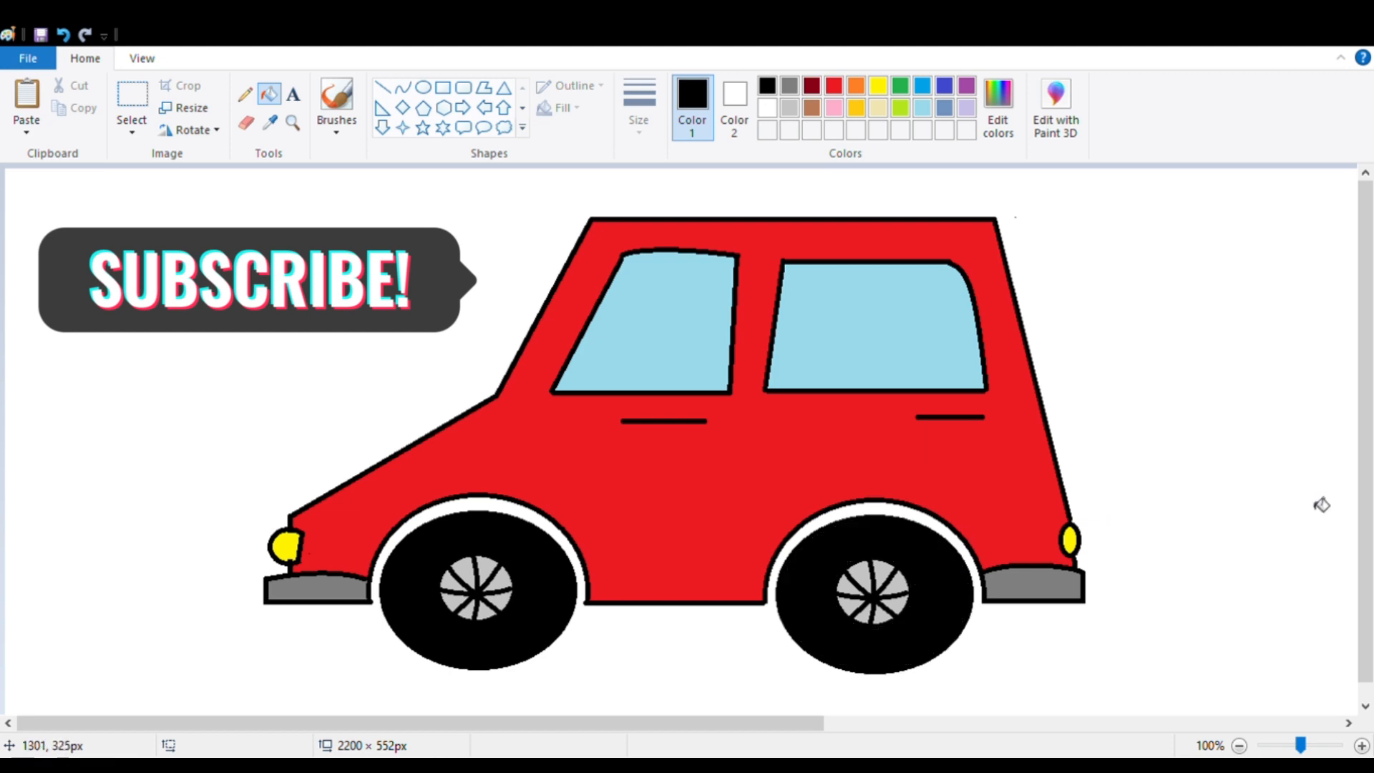